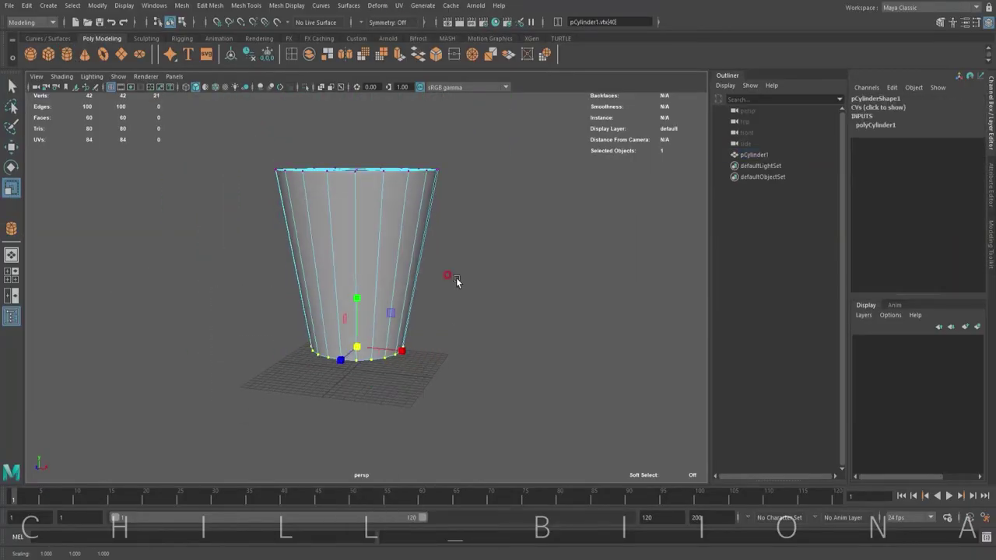
Insert an edge loop near the cup's rim and bevel the rim with fraction 0.3.
left_click(331, 268)
left_click_drag(331, 268, 331, 167)
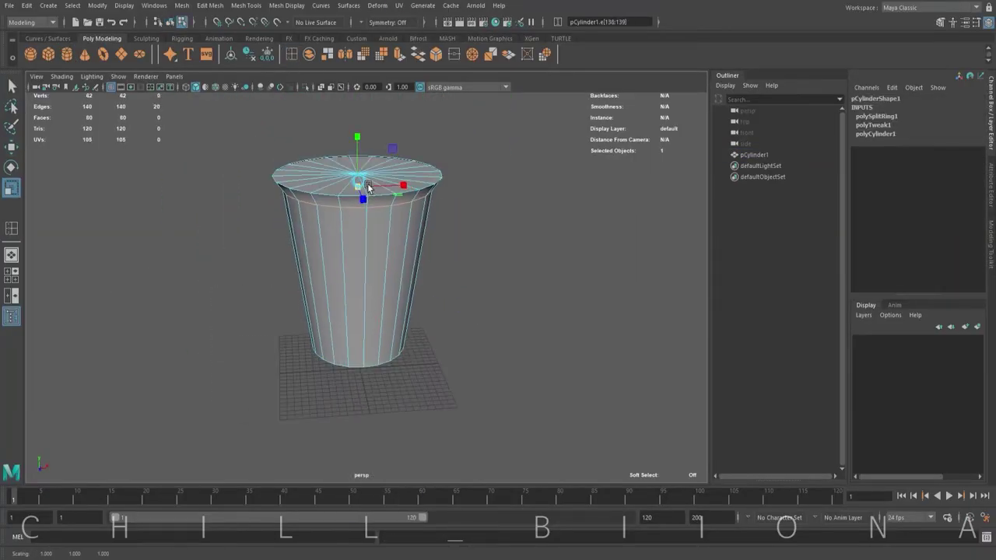
key("ctrl+b")
left_click(585, 157)
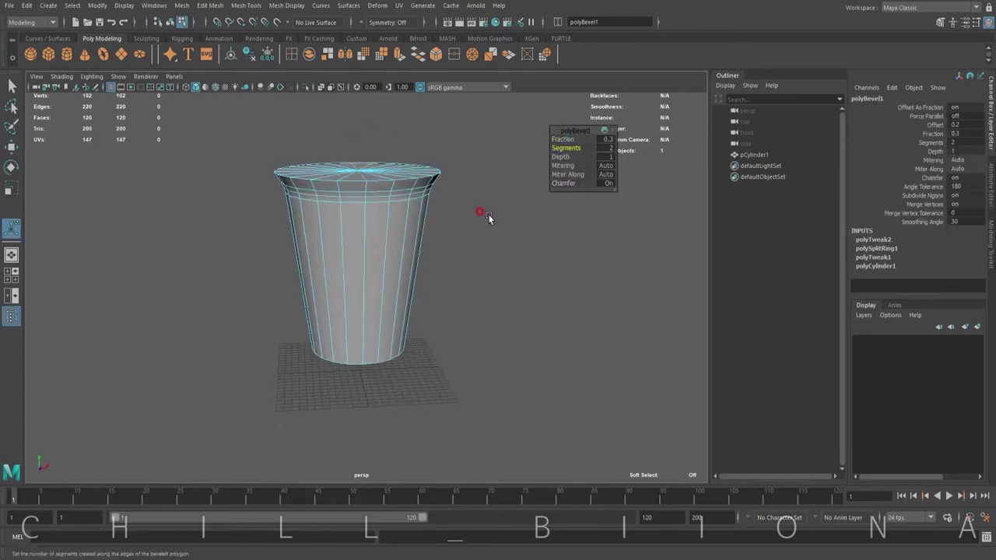
Bevel the bottom edge of the cup.
left_click_drag(489, 218, 407, 217, "alt")
key("ctrl+b")
left_click_drag(574, 149, 471, 207, "alt")
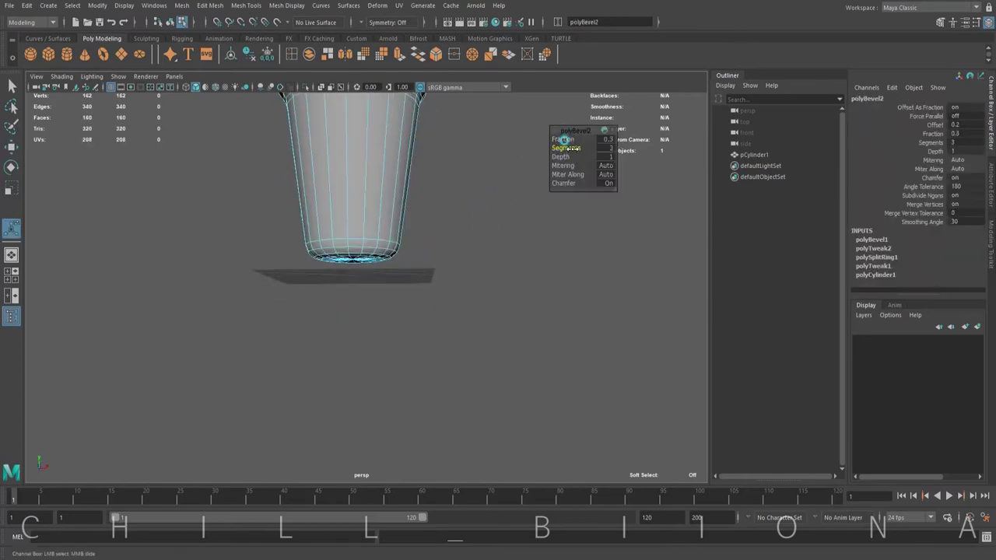
right_click_drag(375, 177, 374, 147)
Extrude the cup's bottom face into a base, scale it inward and bevel its edges.
left_click_drag(456, 314, 455, 241, "alt")
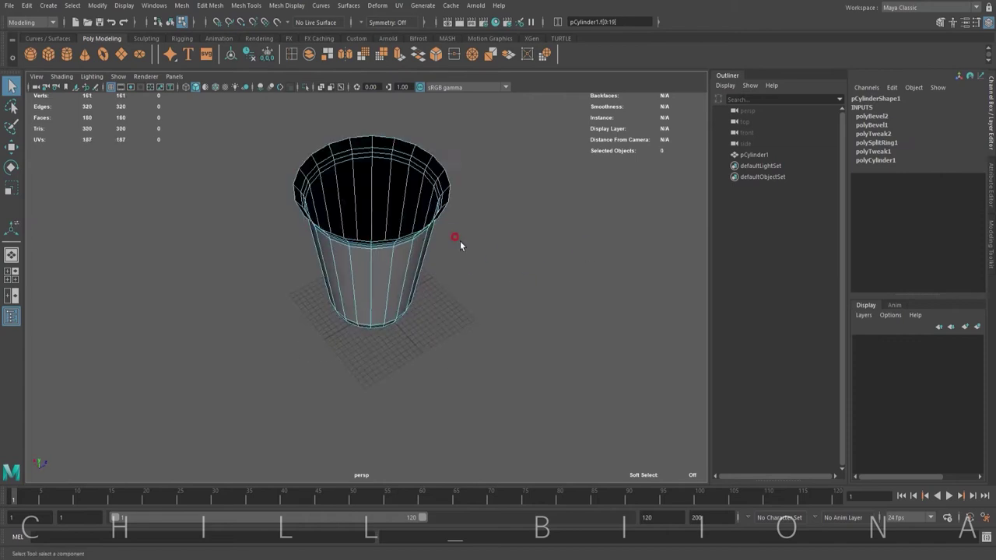
left_click(456, 241)
right_click(389, 200)
right_click(376, 284)
mouse_move(389, 200)
left_mouse_down("alt")
mouse_move(376, 284)
mouse_move(366, 289)
left_mouse_up("alt")
left_click(375, 310)
left_click(413, 356)
key("ctrl+e")
key("ctrl+b")
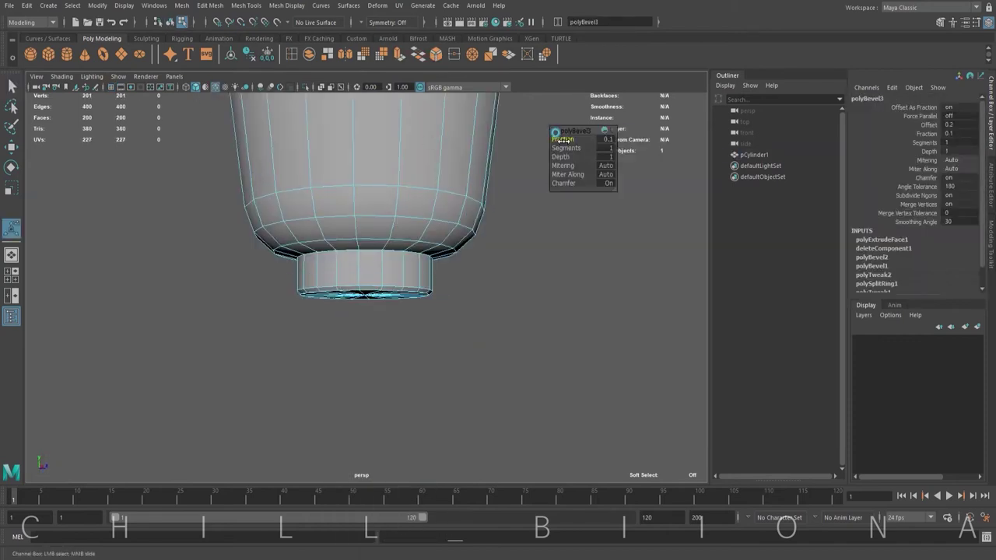
Extrude the base's bottom face again and scale it outward into a flared foot.
left_click(367, 211)
mouse_move(483, 249)
left_mouse_down("alt")
mouse_move(366, 211)
mouse_move(400, 242)
left_mouse_up("alt")
key("ctrl+e")
mouse_move(373, 305)
left_mouse_down()
mouse_move(400, 315)
mouse_move(436, 280)
left_mouse_up()
Bevel two edge loops on the foot, then shrink the sphere to berry size.
double_click(478, 300)
key("ctrl+b")
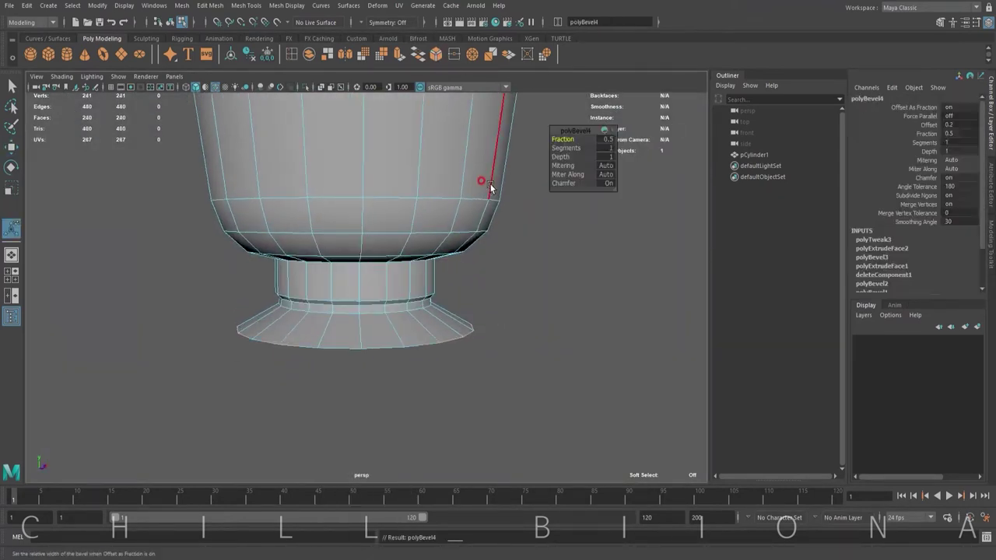
scroll(345, 249, "up", 2)
left_click(440, 51)
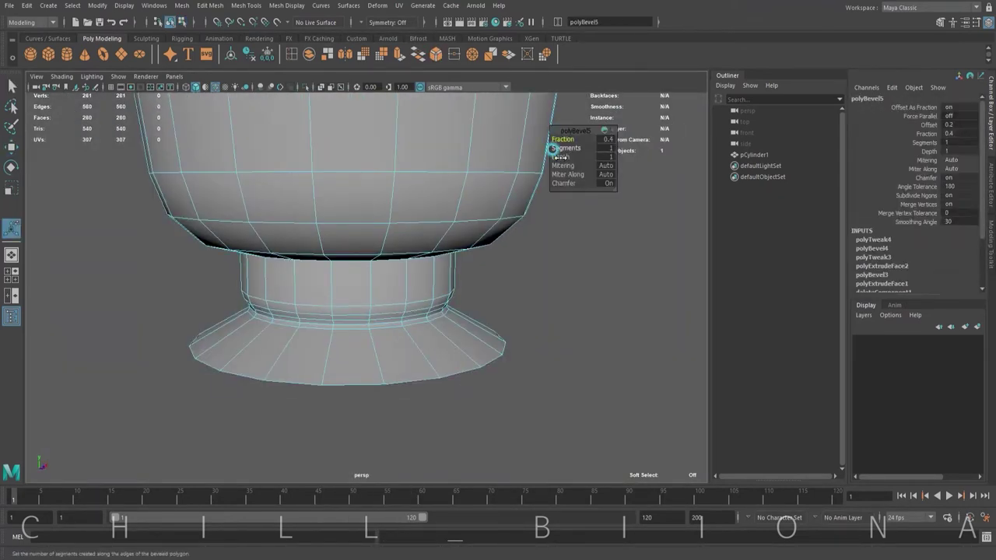
mouse_move(420, 328)
left_mouse_down()
mouse_move(418, 300)
mouse_move(371, 292)
left_mouse_up()
Duplicate the sphere several times, placing the copies in the bottom of the cup.
key("space")
scroll(542, 191, "up", 3)
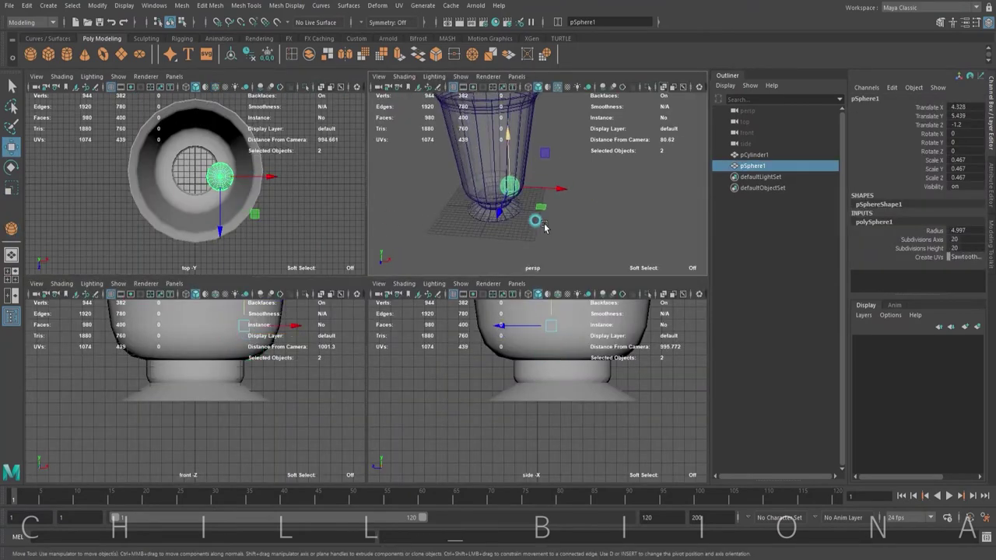
key("ctrl+d")
left_click_drag(220, 177, 178, 173)
key("ctrl+d")
left_click_drag(178, 225, 192, 233)
key("ctrl+d")
key("w")
left_click_drag(510, 191, 519, 192)
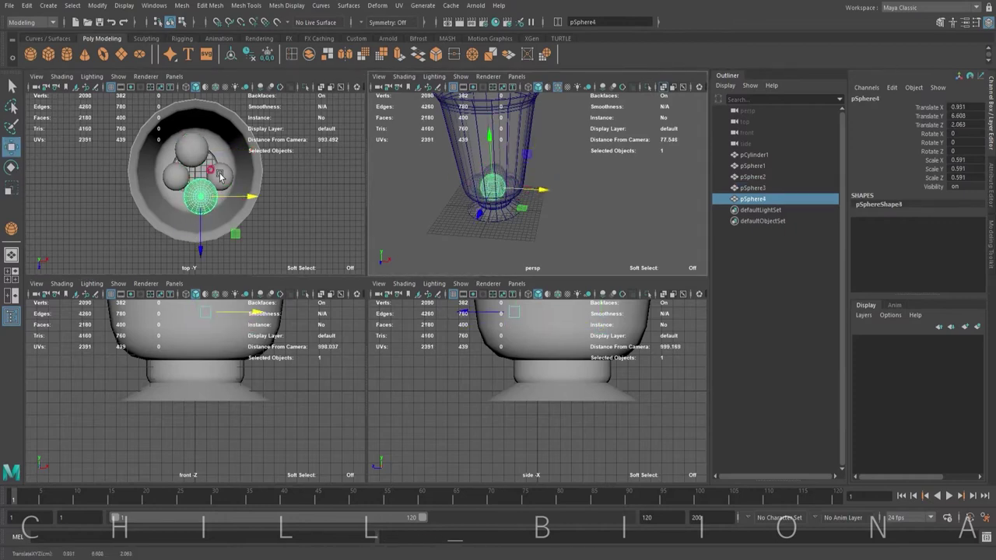
Add more sphere copies around the ring until eight spheres fill the cup.
key("ctrl+d")
left_click_drag(201, 197, 221, 178)
key("f")
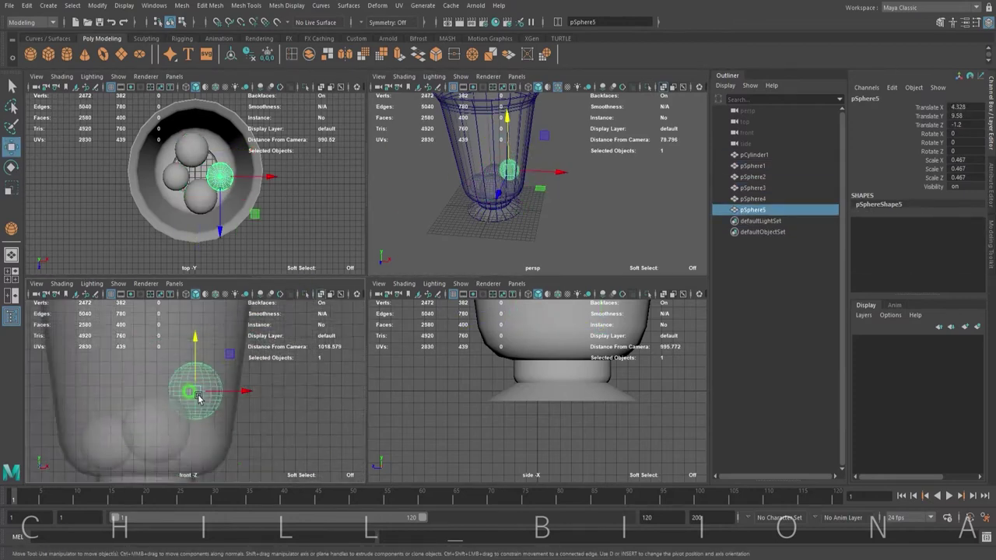
left_click_drag(198, 395, 199, 334)
key("f")
key("f")
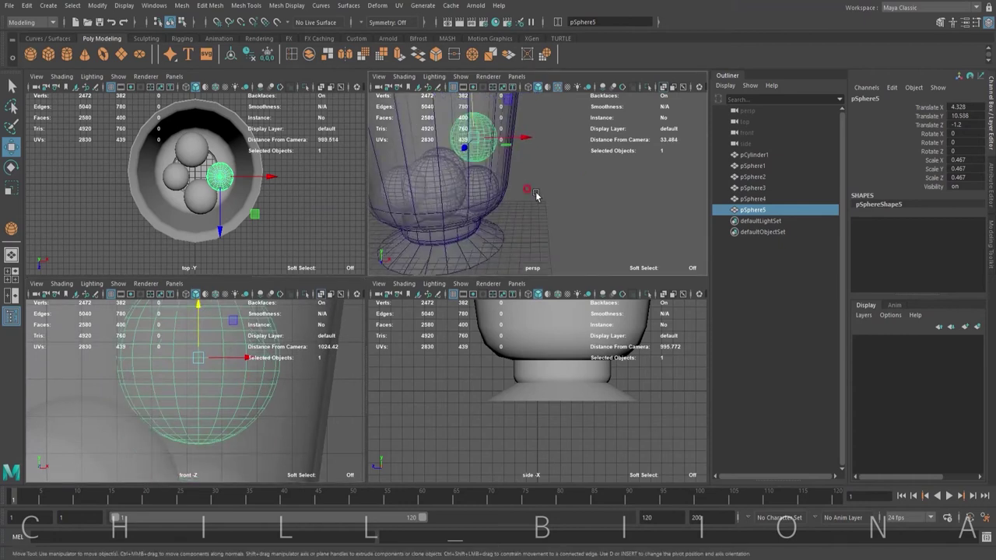
scroll(586, 220, "down", 2)
key("ctrl+d")
mouse_move(584, 160)
left_mouse_down()
mouse_move(520, 134)
mouse_move(549, 128)
mouse_move(519, 159)
left_mouse_up()
key("ctrl+d")
key("ctrl+d")
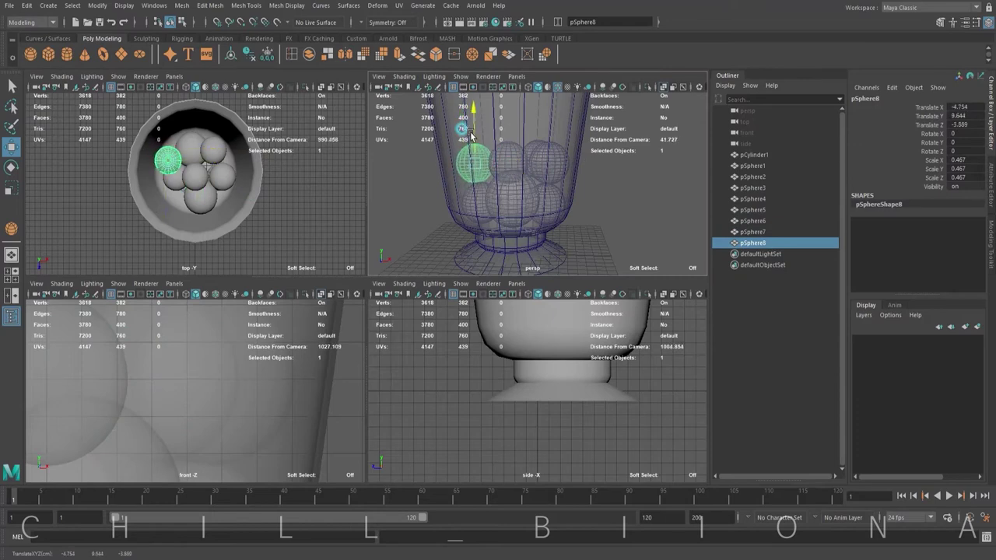
Create a second cylinder and scale it to about 0.805 inside the cup.
key("space")
left_click(66, 53)
left_click_drag(440, 329, 404, 295)
key("r")
key("space")
mouse_move(196, 172)
left_mouse_down()
mouse_move(212, 173)
mouse_move(194, 189)
left_mouse_up()
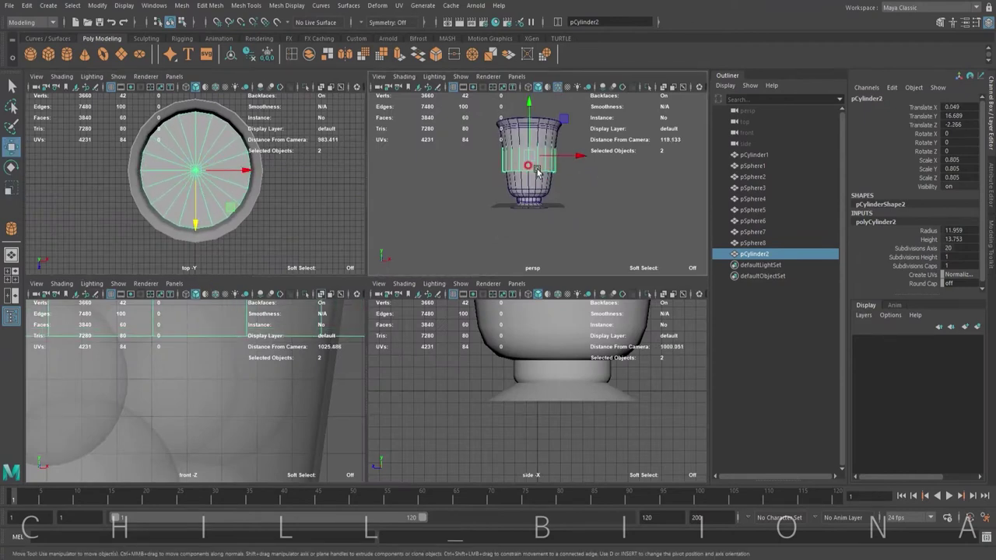
Move pCylinder2's bottom vertex ring down and scale it in X/Z to fit the cup wall.
key("space")
right_click_drag(333, 278, 291, 280)
left_click_drag(409, 312, 281, 318)
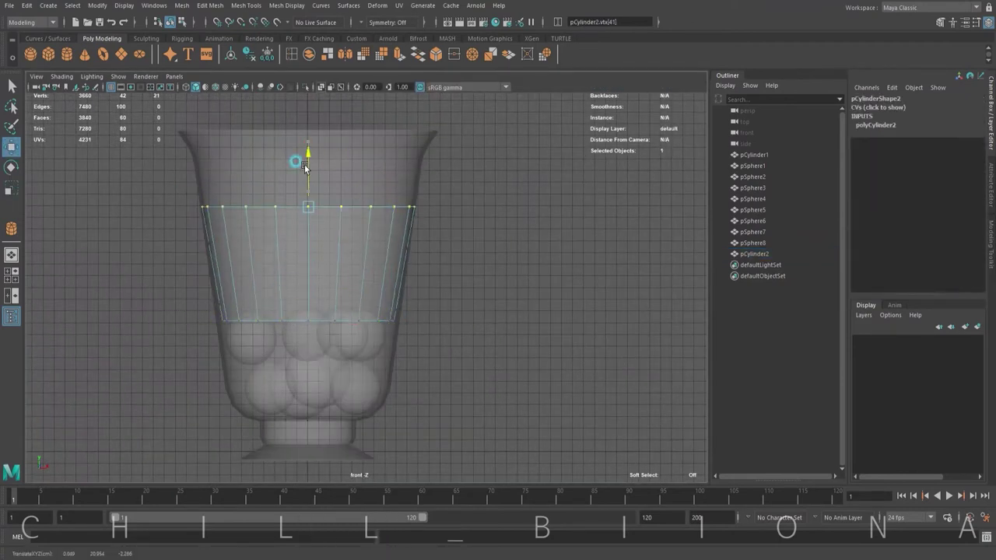
left_click_drag(305, 167, 305, 207)
key("r")
left_click_drag(308, 246, 296, 246)
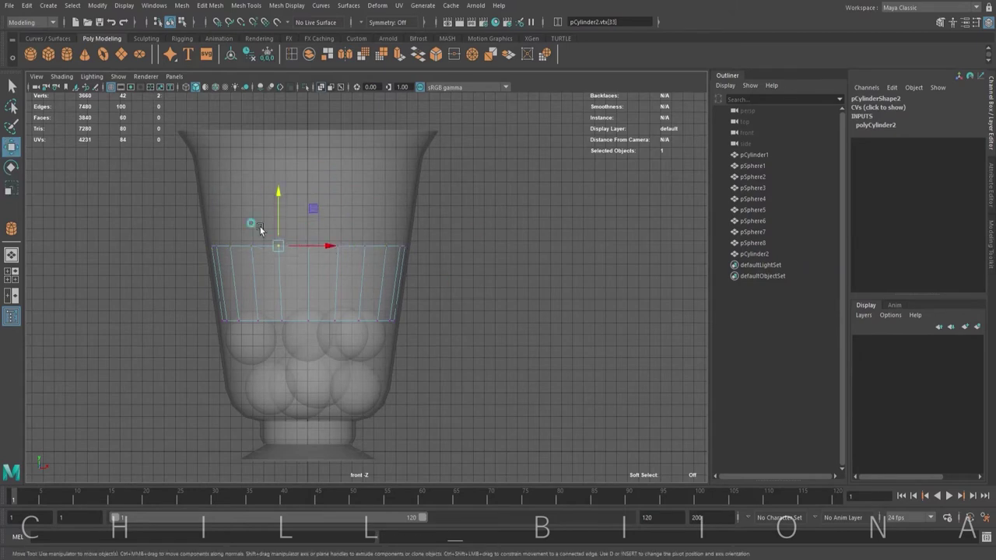
Inspect the inner cylinder's edges in edge mode from the perspective view.
key("F10")
left_click(370, 220)
key("space")
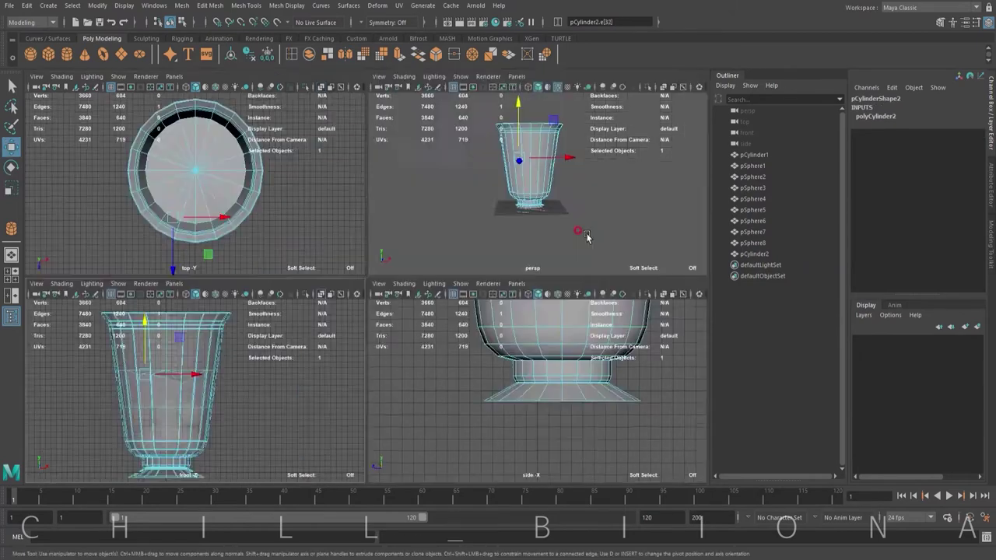
key("space")
mouse_move(438, 244)
left_mouse_down("alt")
mouse_move(449, 225)
mouse_move(374, 168)
mouse_move(379, 205)
mouse_move(325, 249)
left_mouse_up("alt")
left_click(369, 159)
left_click(379, 205)
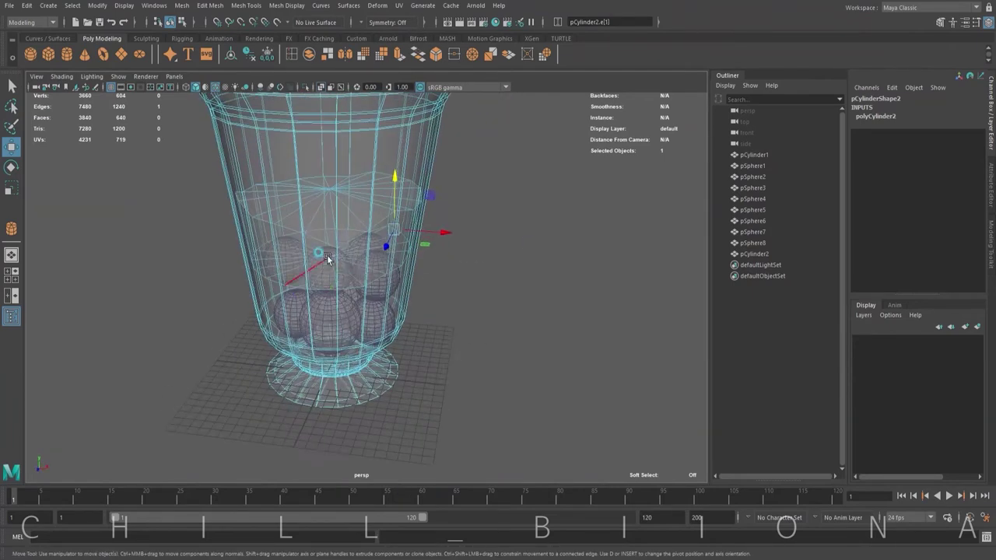
left_click(325, 249)
left_click(325, 249)
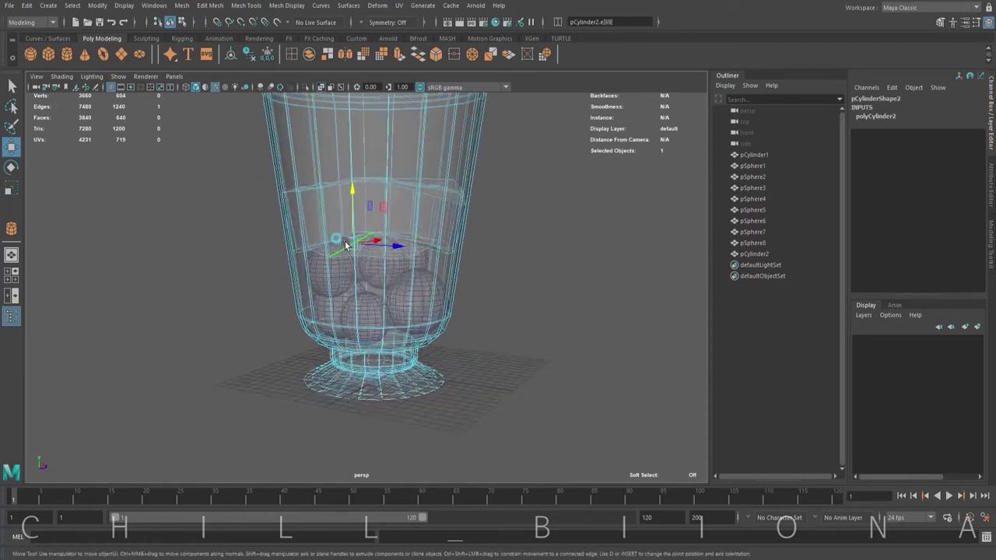
mouse_move(325, 249)
left_mouse_down("alt")
mouse_move(356, 202)
mouse_move(472, 222)
left_mouse_up("alt")
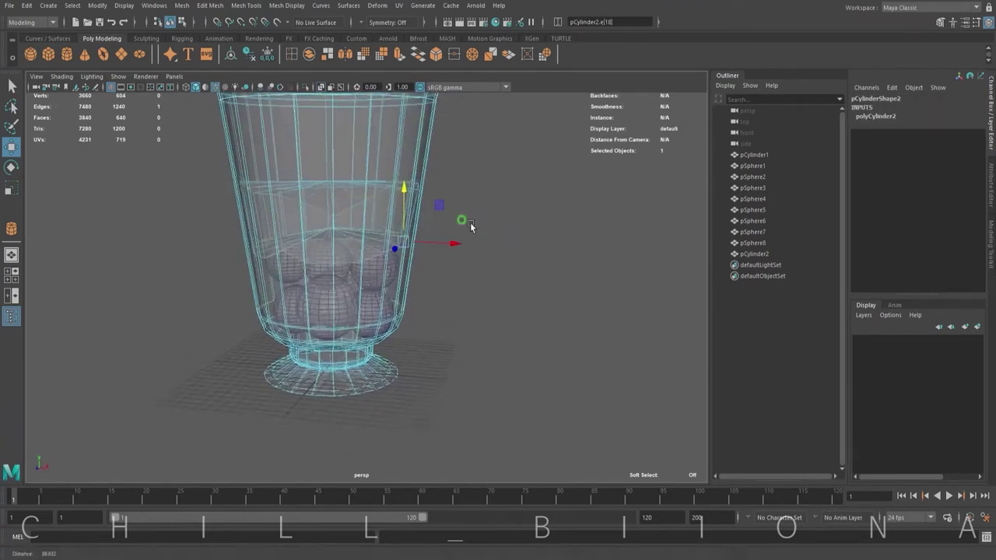
key("space")
key("space")
left_click(607, 229)
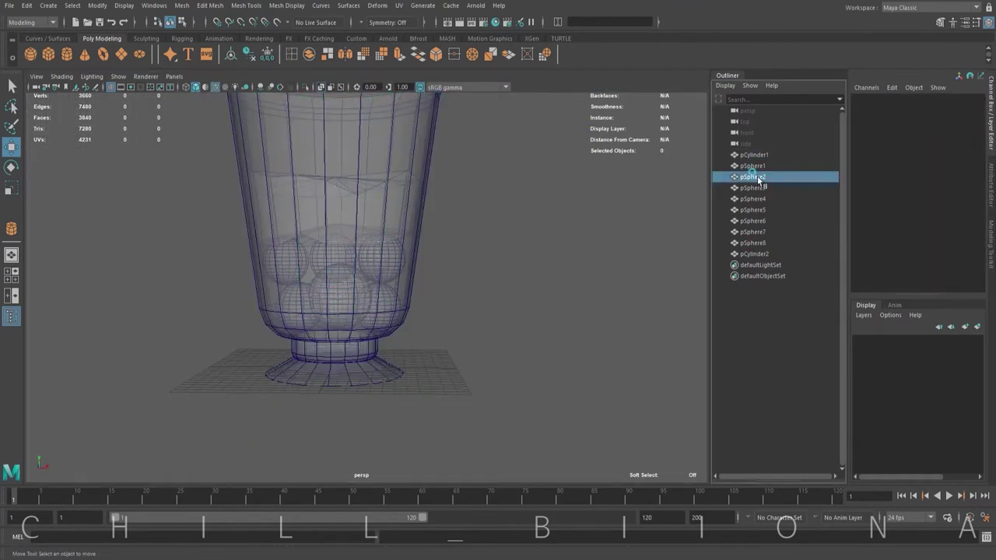
Duplicate spheres pSphere1–8 and move the copies up into the cup.
left_click_drag(752, 166, 753, 232)
scroll(438, 249, "down", 3)
key("ctrl+d")
mouse_move(322, 239)
left_mouse_down()
mouse_move(317, 150)
mouse_move(307, 184)
left_mouse_up()
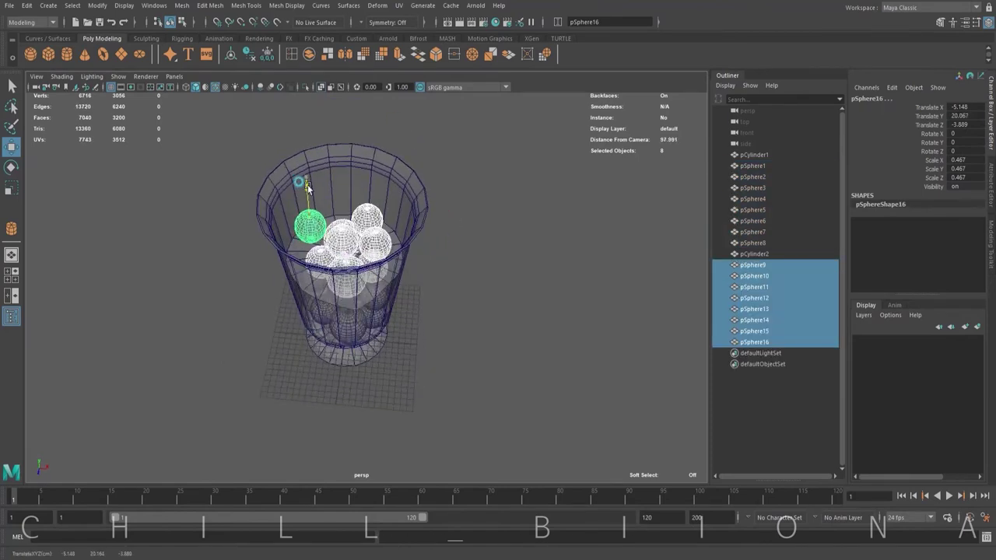
key("space")
Adjust the positions of individual upper spheres so they sit evenly in the cup.
key("space")
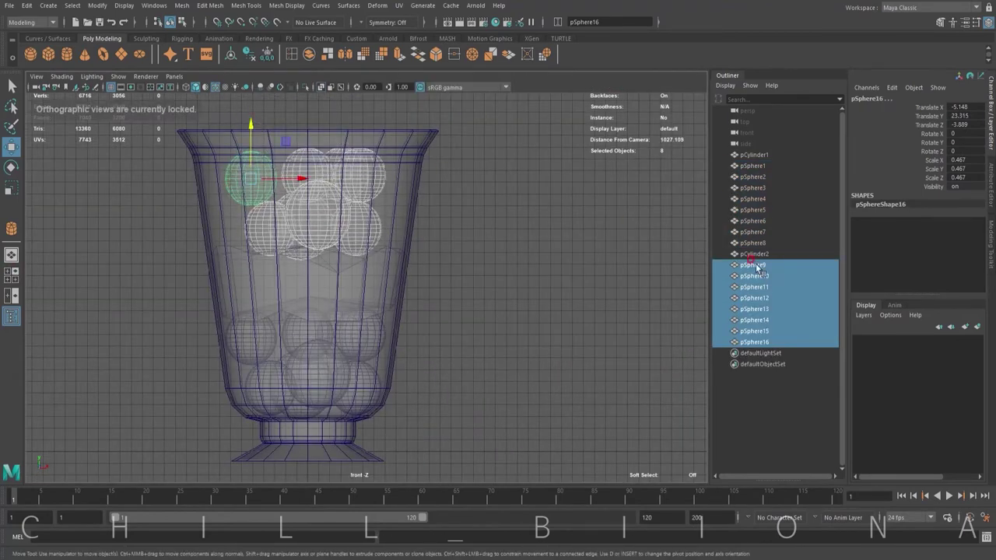
left_click(753, 342)
key("space")
left_click_drag(507, 100, 506, 114)
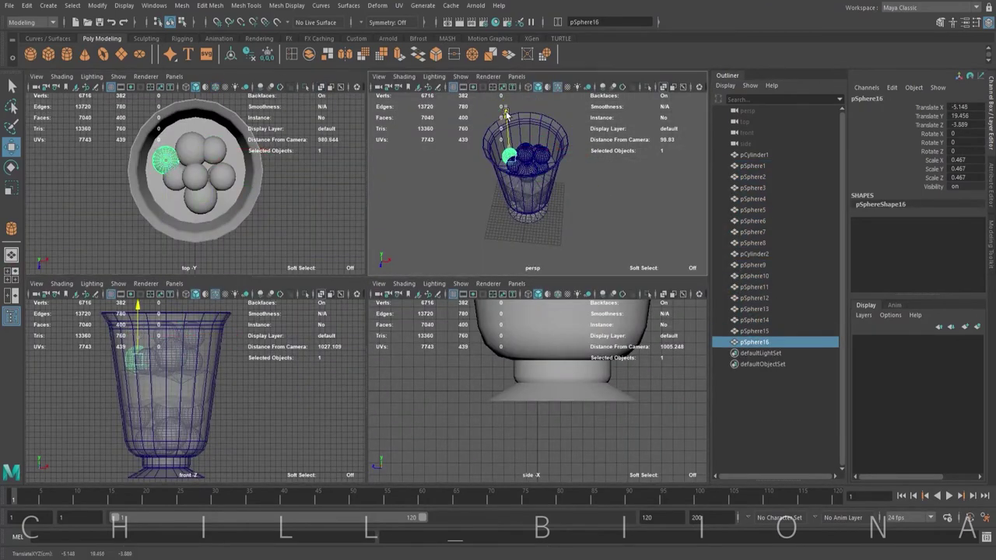
scroll(592, 140, "up", 5)
left_click(466, 178)
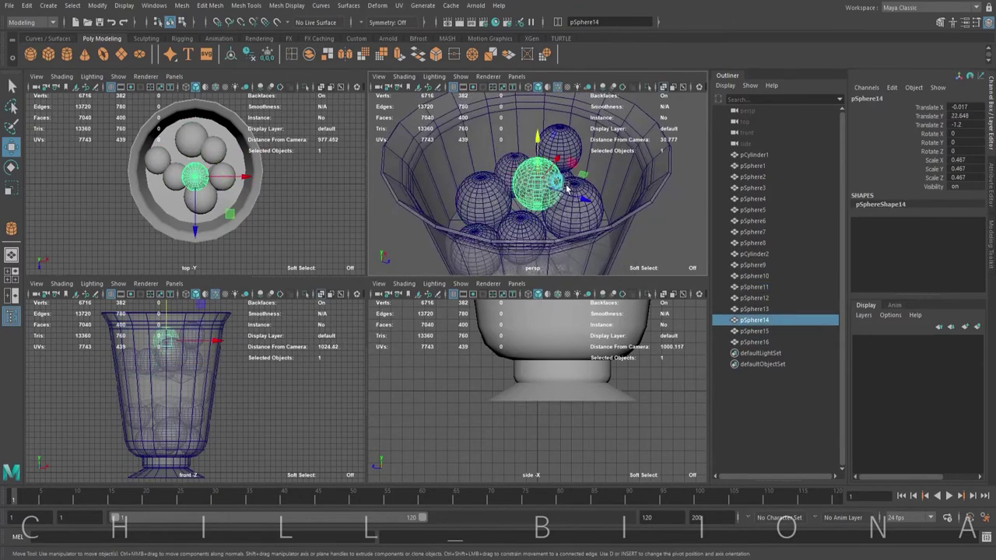
left_click(575, 204)
left_click(483, 177)
left_click(525, 187)
key("space")
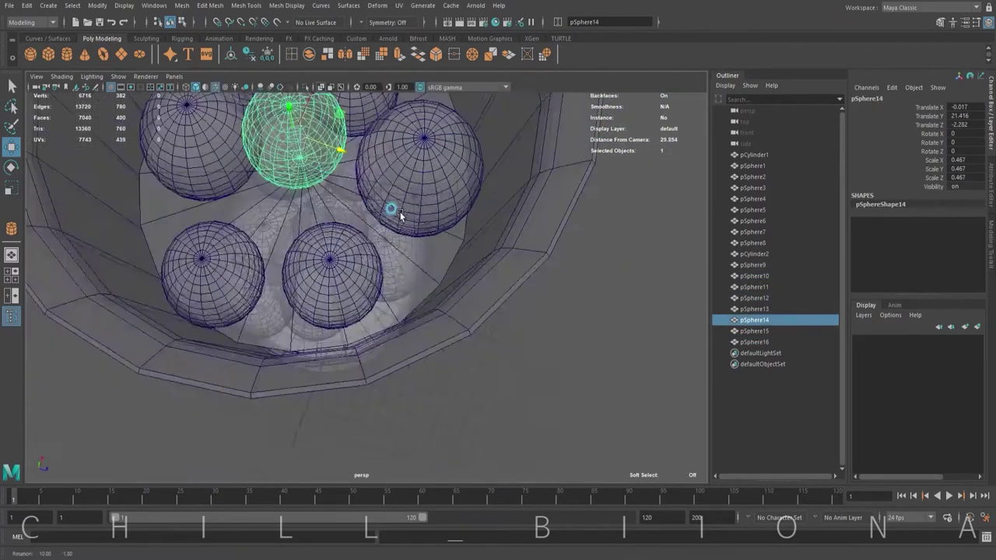
mouse_move(389, 211)
left_mouse_down("alt")
mouse_move(443, 190)
mouse_move(466, 203)
left_mouse_up("alt")
scroll(440, 193, "down", 5)
Duplicate pCylinder2, move it to the rim, flatten it and tilt it.
left_click(511, 233)
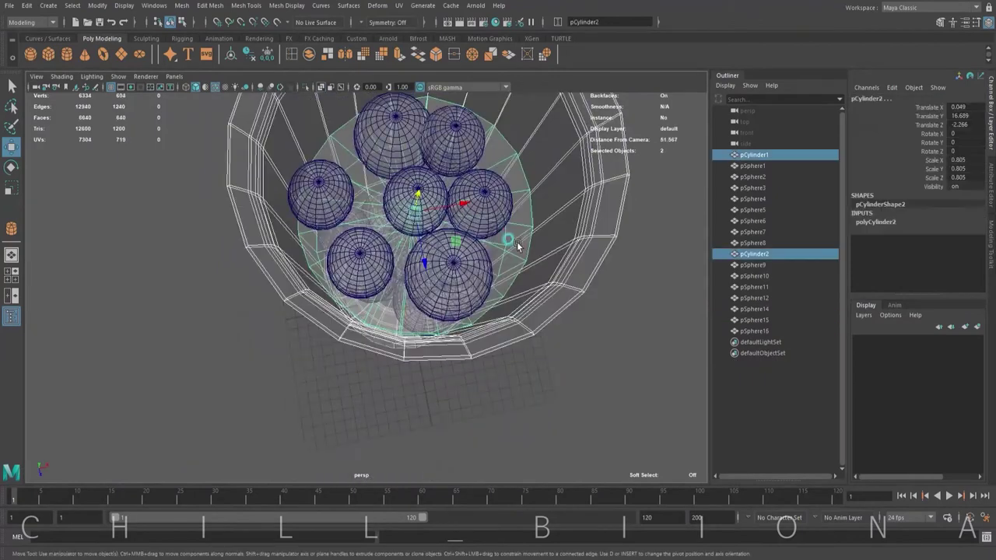
left_click_drag(511, 234, 454, 185, "alt")
key("ctrl+d")
left_click_drag(418, 249, 418, 195)
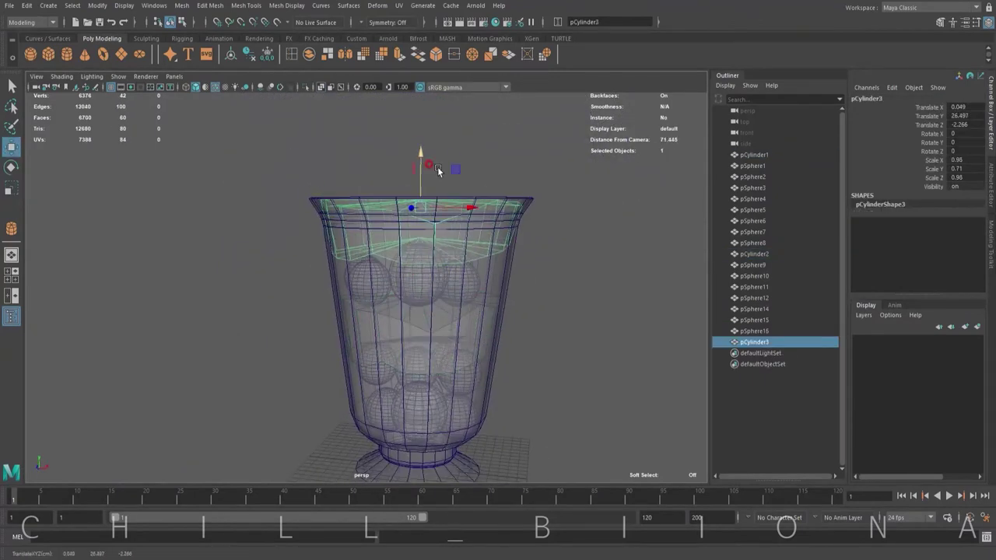
mouse_move(467, 234)
left_mouse_down("alt")
mouse_move(490, 300)
mouse_move(467, 233)
left_mouse_up("alt")
key("e")
left_click_drag(439, 204, 459, 208)
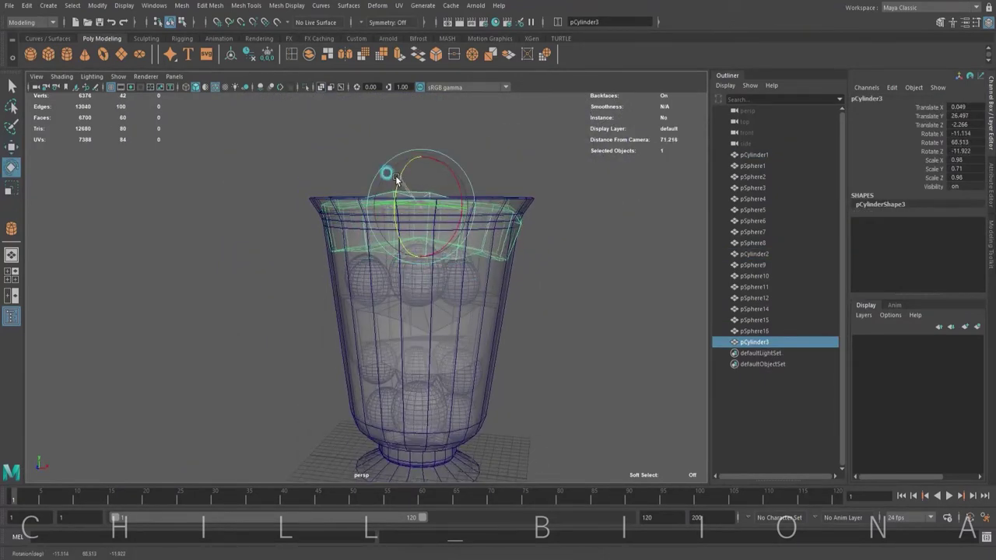
key("w")
scroll(420, 311, "down", 4)
left_click(644, 306)
middle_click_drag(645, 307, 367, 200, "alt")
Create a polygon helix and adjust its number of coils.
left_click(48, 5)
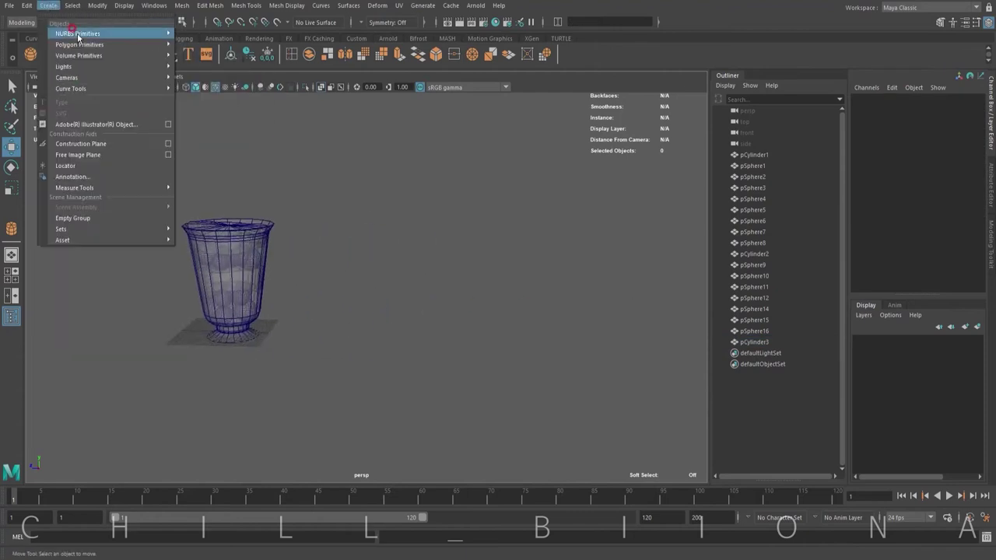
left_click(203, 175)
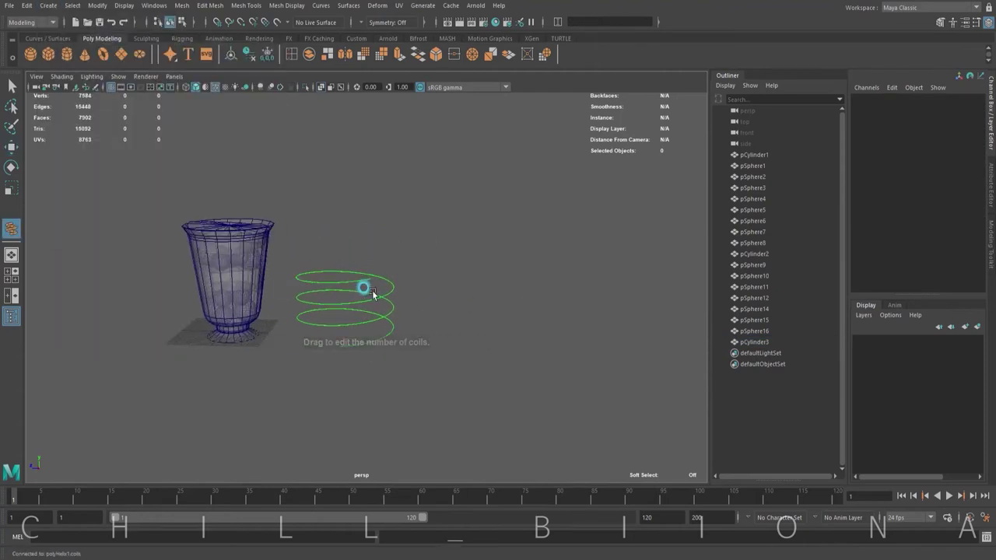
left_click_drag(372, 293, 372, 280)
left_click(377, 5)
Add a lattice deformer to the helix and scale it narrower to taper the coils.
left_click(404, 101)
key("r")
mouse_move(356, 226)
left_mouse_down()
mouse_move(477, 273)
mouse_move(455, 268)
left_mouse_up()
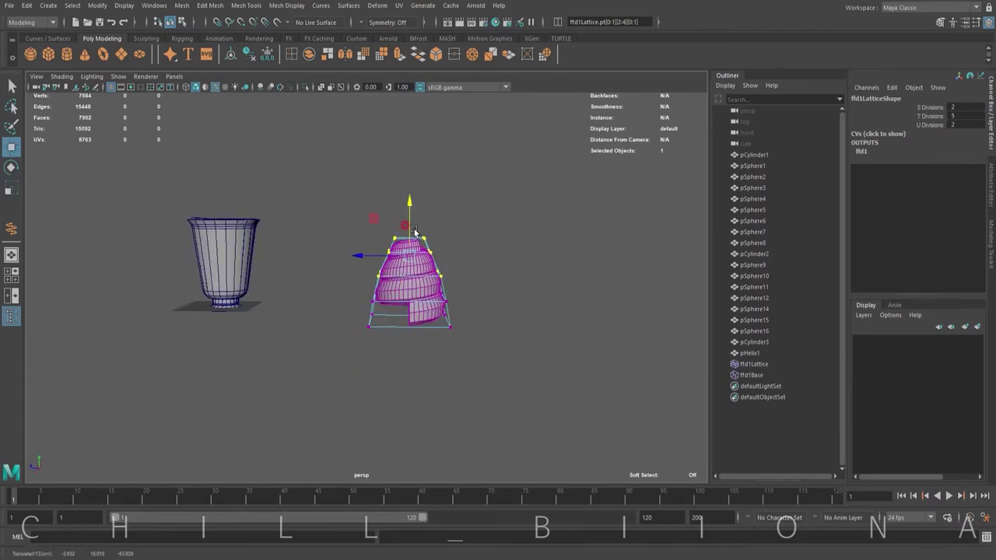
Duplicate the tapered helix as pHelix2 and select the edge loop at its top lip.
key("ctrl+d")
key("f")
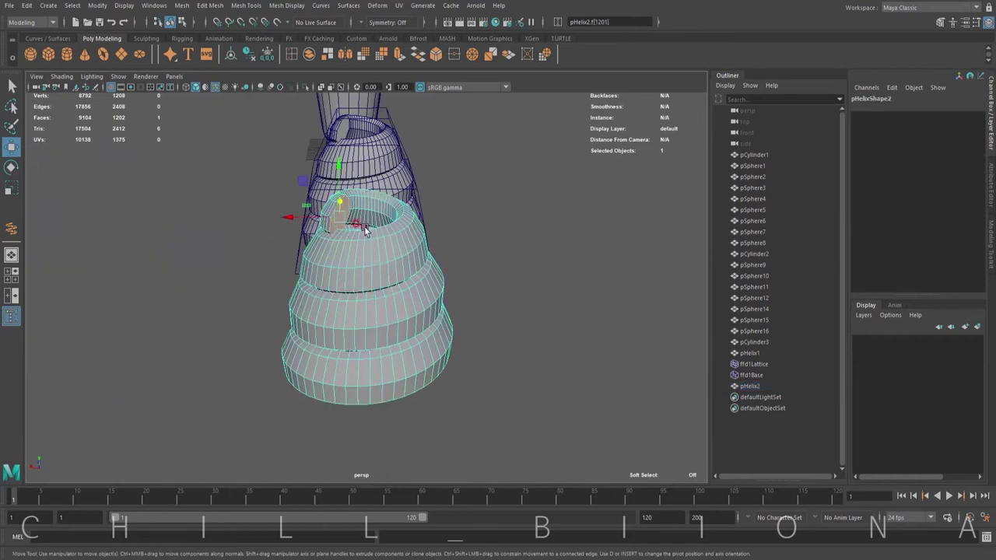
key("r")
mouse_move(388, 167)
left_mouse_down("alt")
mouse_move(369, 230)
mouse_move(347, 214)
left_mouse_up("alt")
right_click_drag(345, 211, 345, 183)
double_click(378, 267)
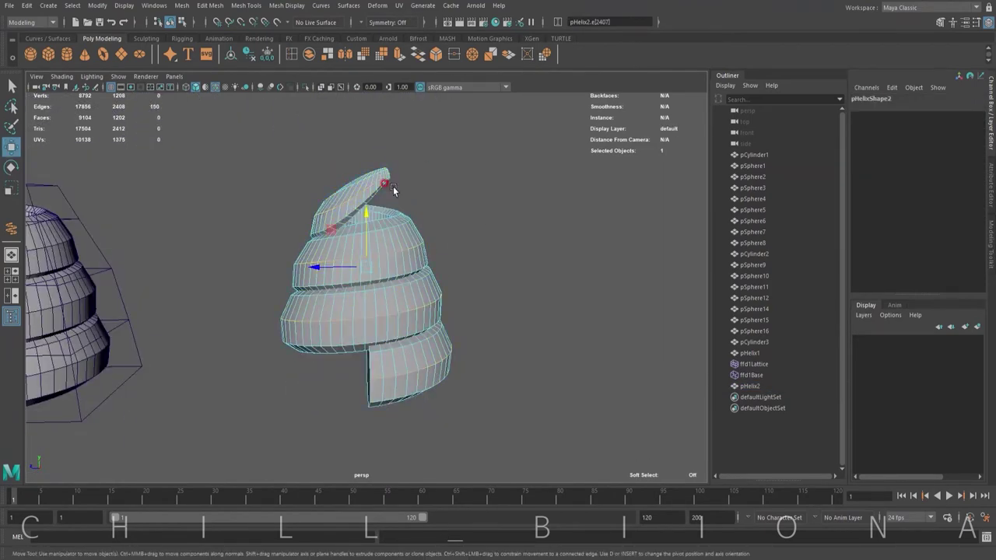
left_click_drag(378, 267, 410, 186, "alt")
scroll(411, 185, "up", 3)
double_click(320, 167)
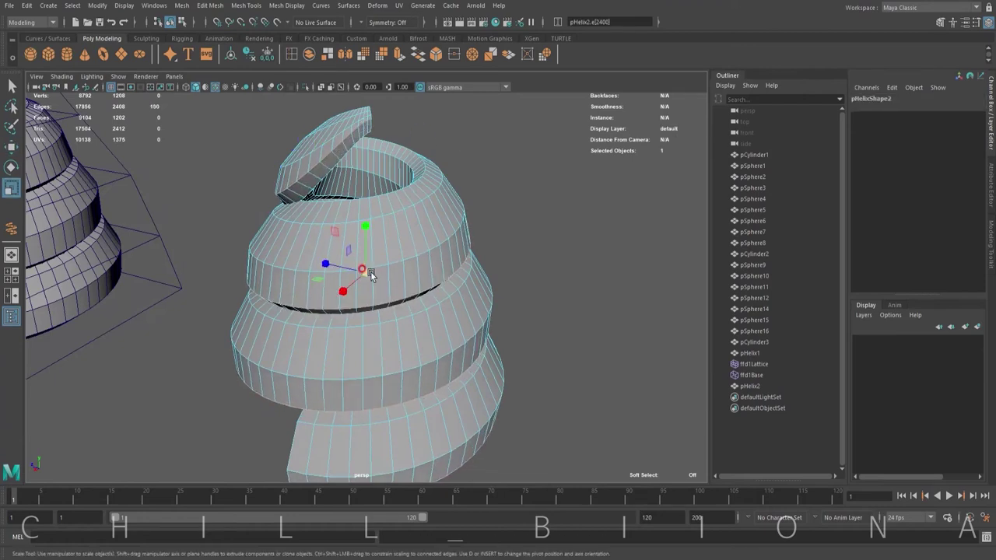
scroll(370, 272, "down", 3)
key("F8")
scroll(431, 271, "down", 3)
Move the swirl's end face with soft selection to shape the end of the cream.
left_click(469, 262)
mouse_move(468, 261)
left_mouse_down("alt")
mouse_move(524, 299)
mouse_move(455, 278)
left_mouse_up("alt")
key("ctrl+z")
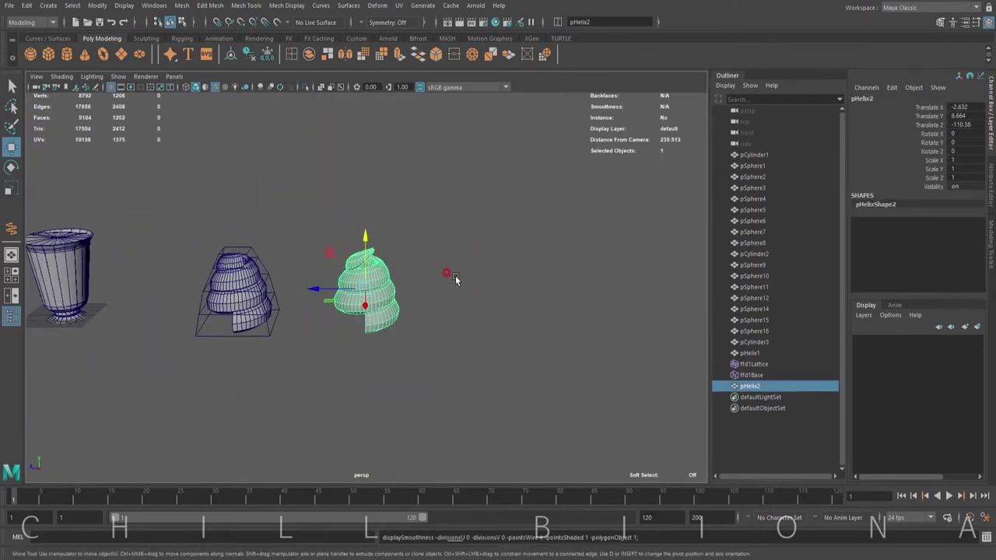
key("f")
mouse_move(362, 296)
left_mouse_down("alt")
mouse_move(421, 300)
mouse_move(365, 290)
left_mouse_up("alt")
scroll(420, 299, "down", 3)
key("r")
key("F11")
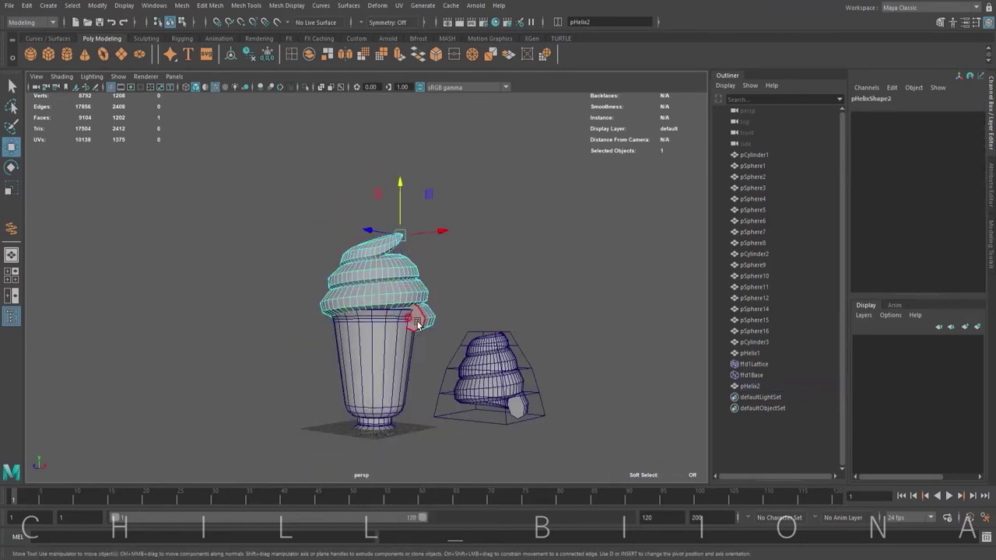
left_click(372, 333)
key("b")
key("f")
left_click_drag(371, 282, 345, 304, "alt")
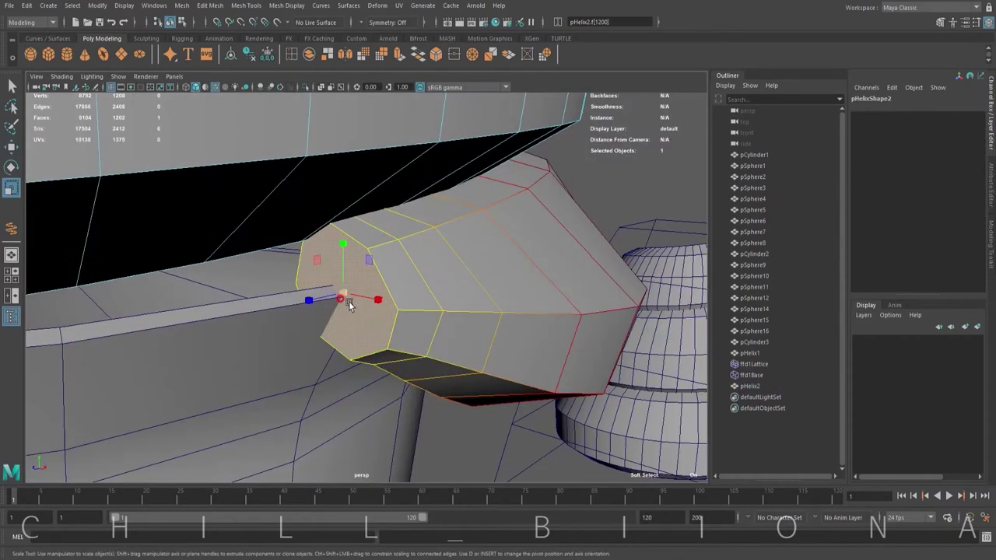
key("w")
left_click_drag(333, 267, 429, 305, "alt")
Select faces and edges along the swirl's lower rim.
left_click(430, 305)
scroll(432, 307, "down", 5)
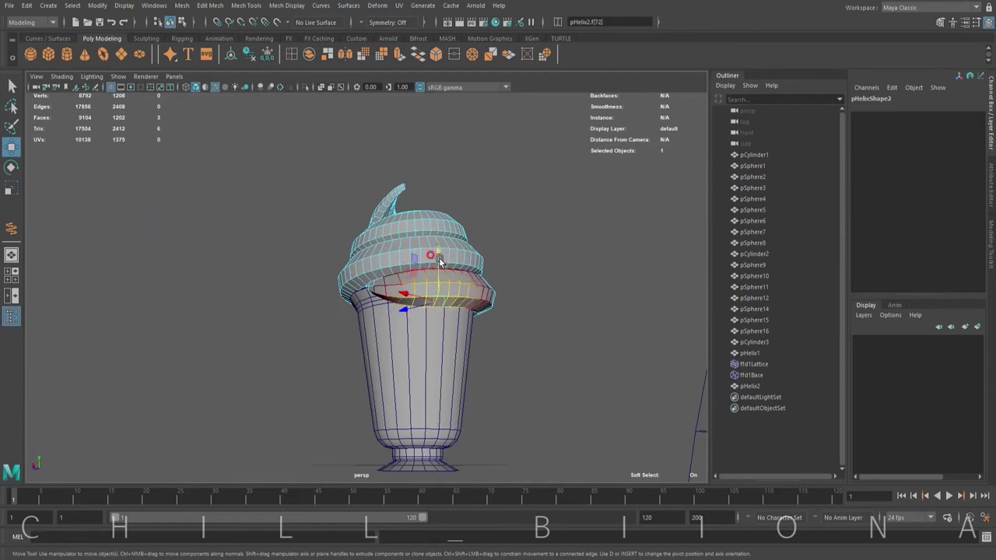
left_click(543, 278)
mouse_move(543, 279)
left_mouse_down("alt")
mouse_move(456, 262)
mouse_move(534, 292)
left_mouse_up("alt")
left_click(467, 321)
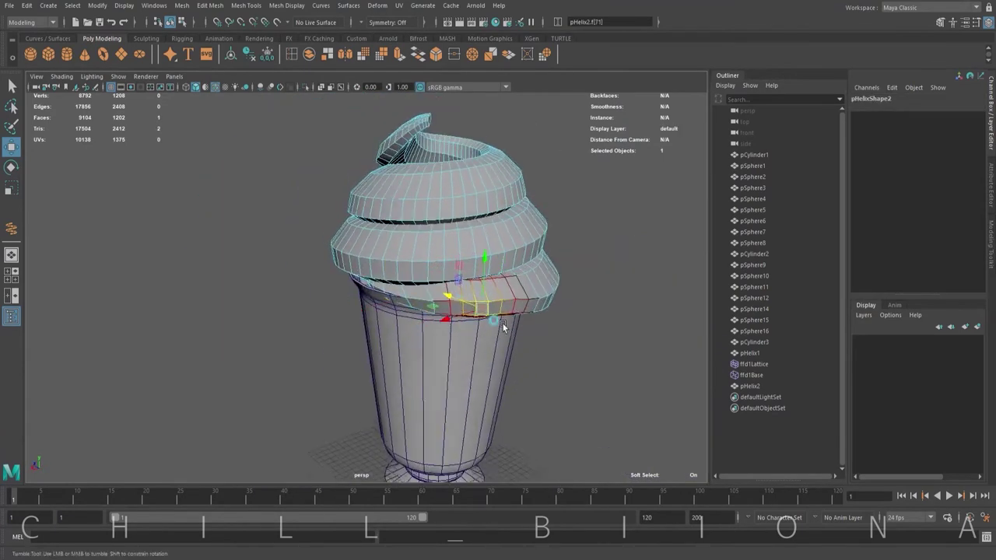
scroll(451, 272, "up", 5)
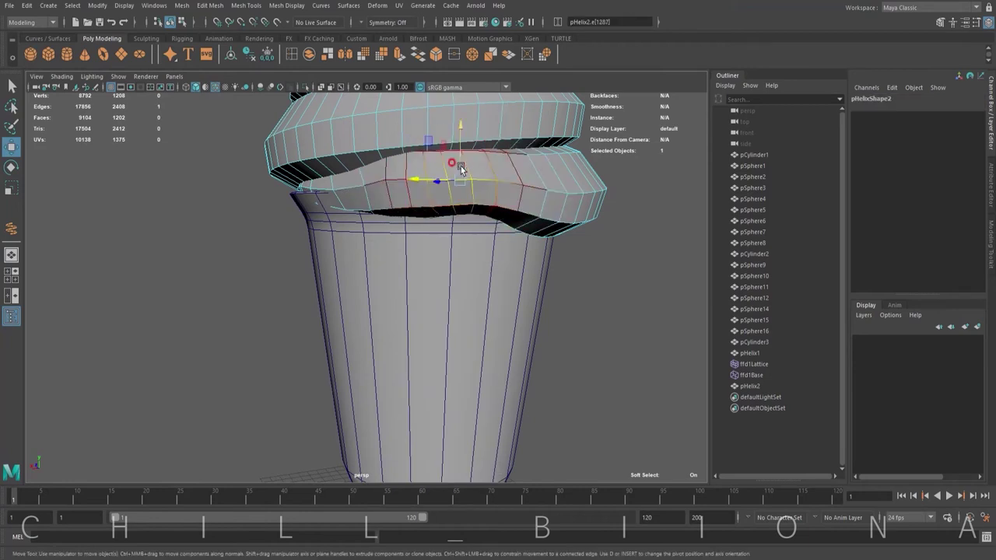
left_click_drag(433, 197, 493, 211, "alt")
left_click(494, 212)
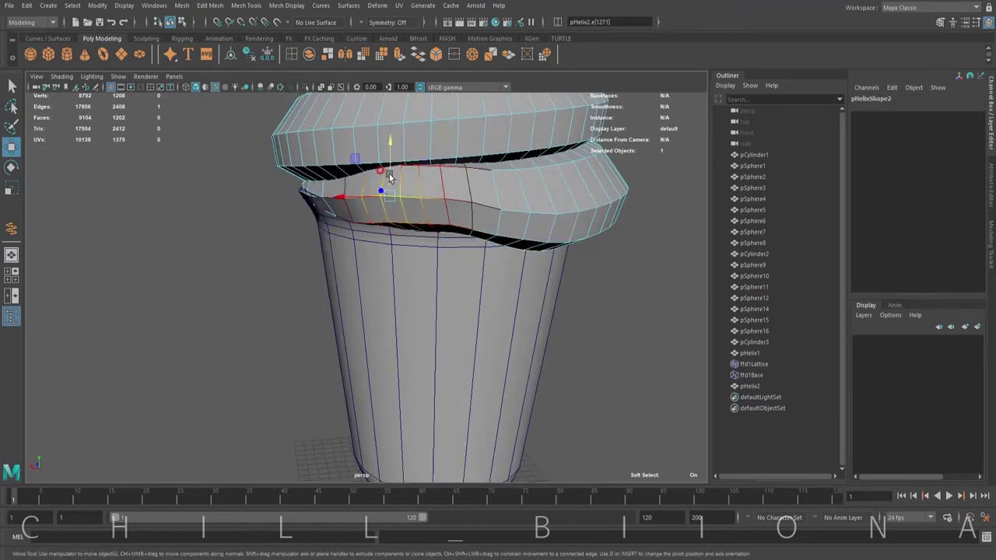
left_click(389, 177)
left_click_drag(389, 177, 553, 219, "alt")
scroll(451, 245, "down", 5)
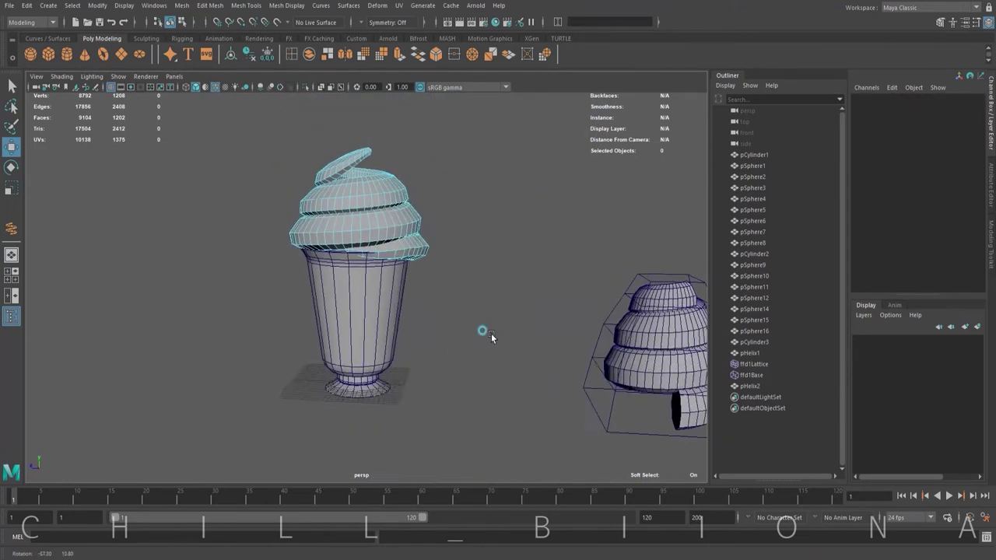
Set the whole swirl upright on top of the cup.
left_click(354, 175)
key("r")
mouse_move(350, 191)
left_mouse_down()
mouse_move(372, 219)
mouse_move(405, 234)
left_mouse_up()
key("w")
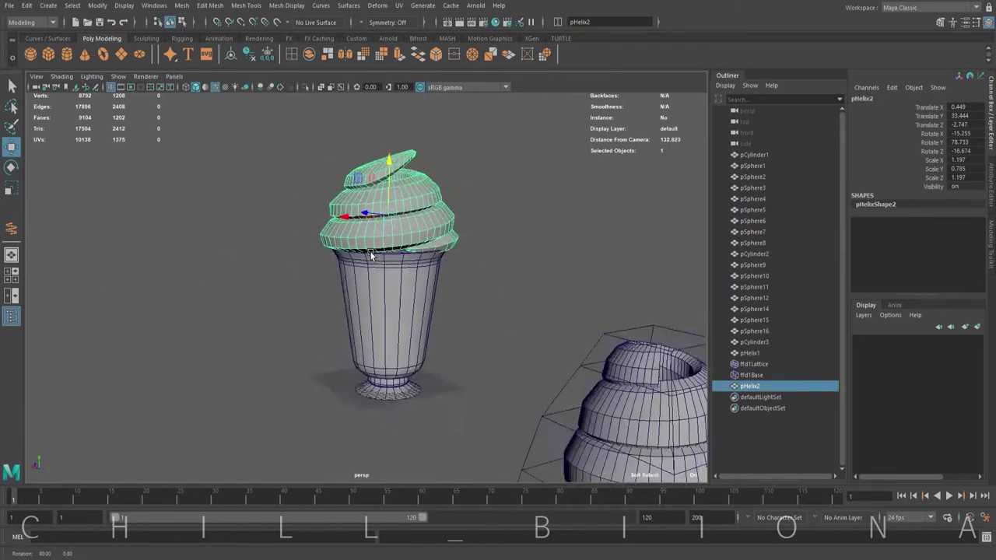
Delete the leftover lattice-deformed helix and view the cup from above.
scroll(467, 312, "down", 5)
left_click(605, 360)
key("Delete")
right_click_drag(605, 360, 420, 321, "alt")
left_click_drag(419, 321, 404, 278, "alt")
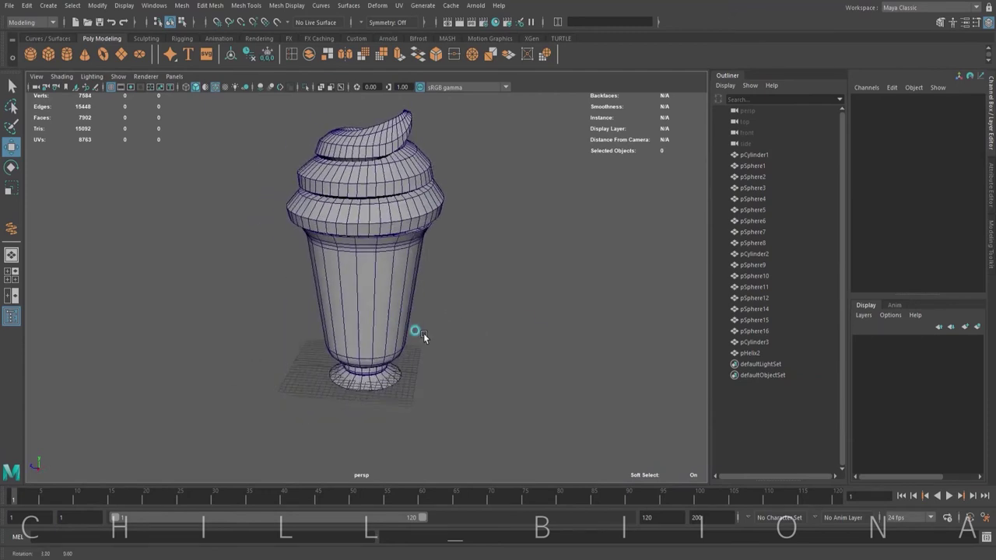
Pull the swirl's tip edges and vertices up into a point.
scroll(403, 278, "up", 5)
left_click(329, 175)
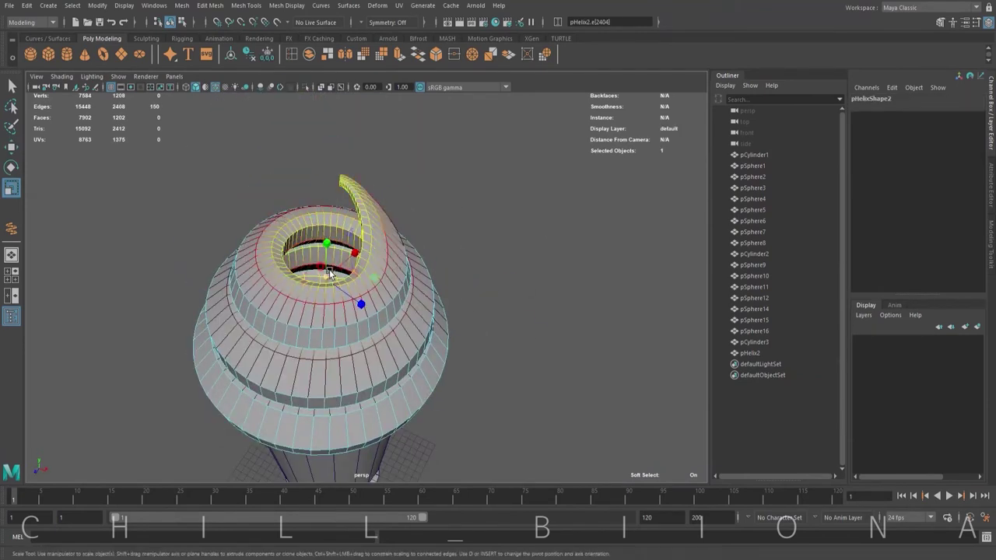
scroll(330, 175, "down", 2)
key("ctrl+z")
right_click_drag(446, 189, 401, 194)
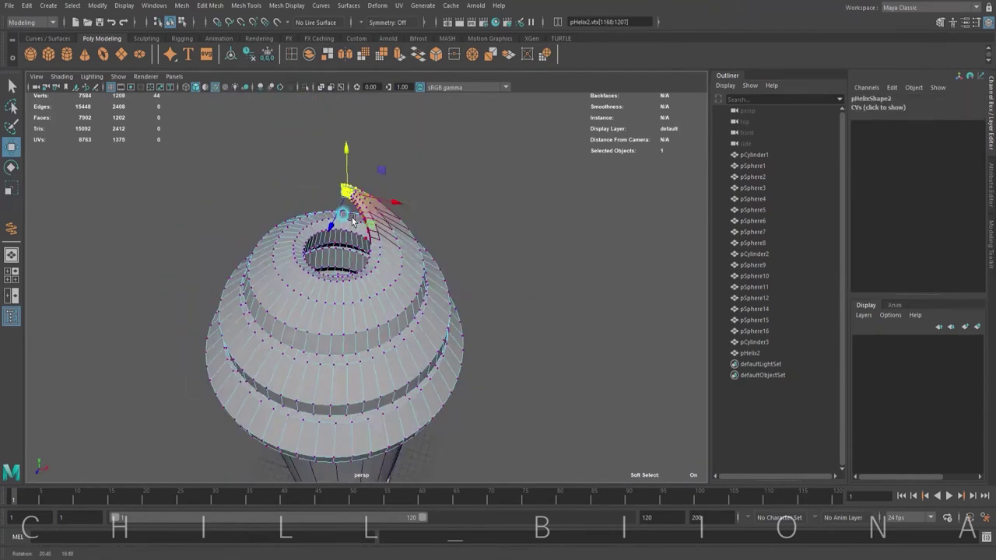
left_click_drag(401, 195, 420, 233, "alt")
right_click_drag(428, 193, 434, 202)
scroll(490, 311, "down", 3)
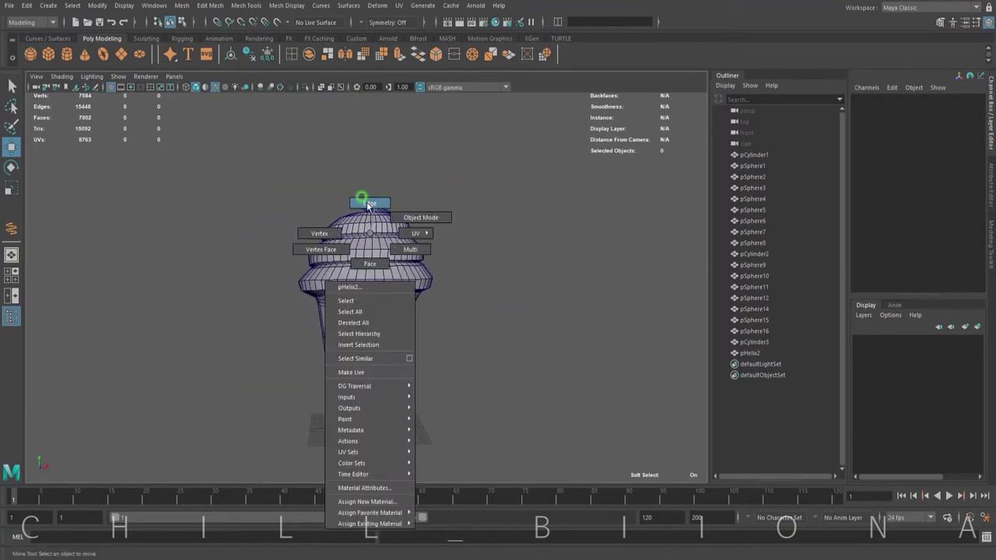
right_click_drag(352, 196, 352, 177)
left_click(373, 267)
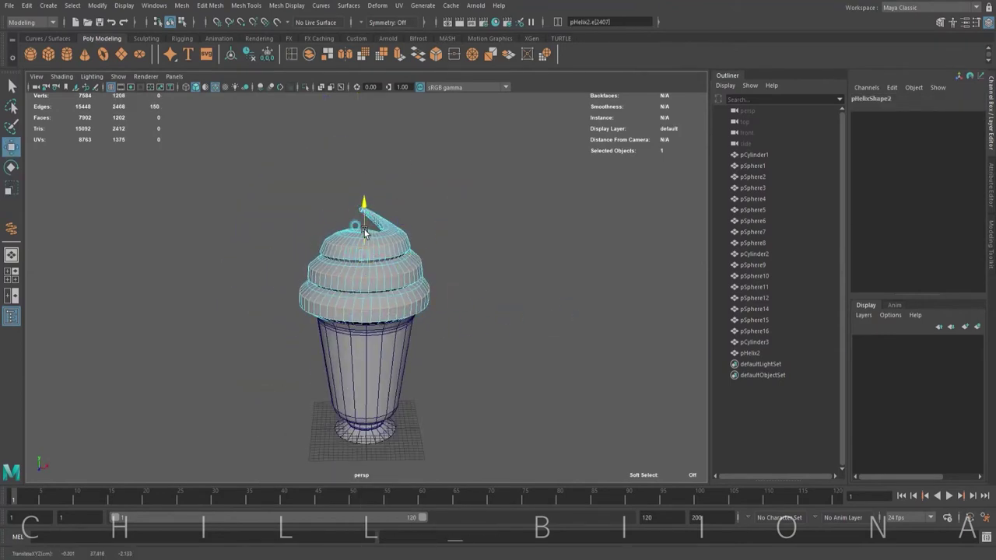
Return to object mode and rotate the swirl so it sits neatly on the cup.
right_click_drag(409, 225, 436, 218)
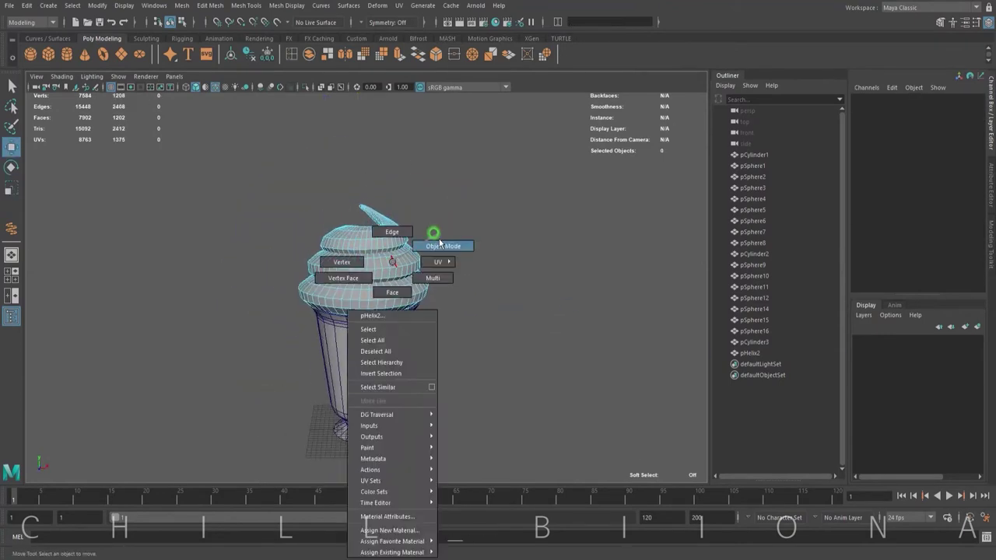
scroll(369, 293, "down", 2)
key("e")
left_click_drag(369, 292, 357, 225, "alt")
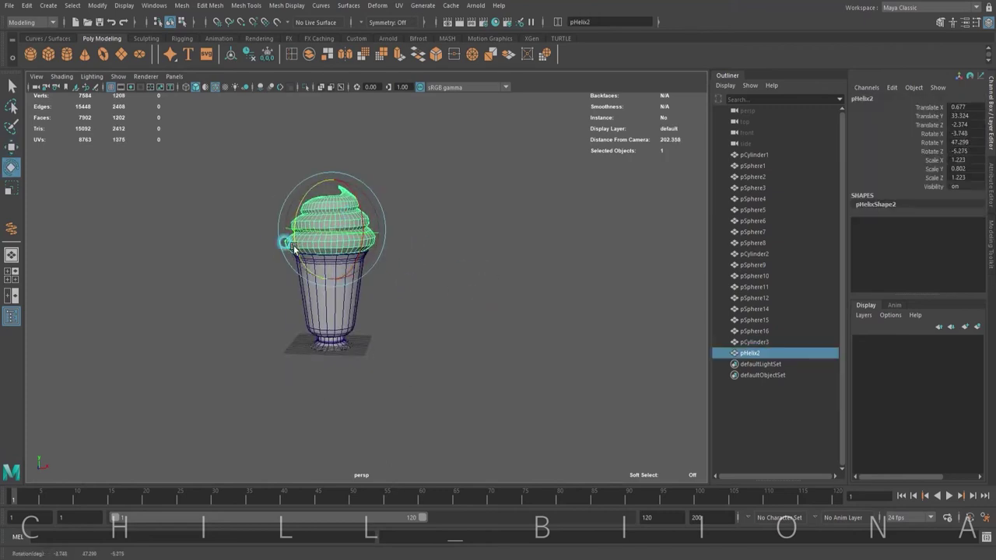
left_click(404, 212)
left_click_drag(396, 278, 351, 285, "alt")
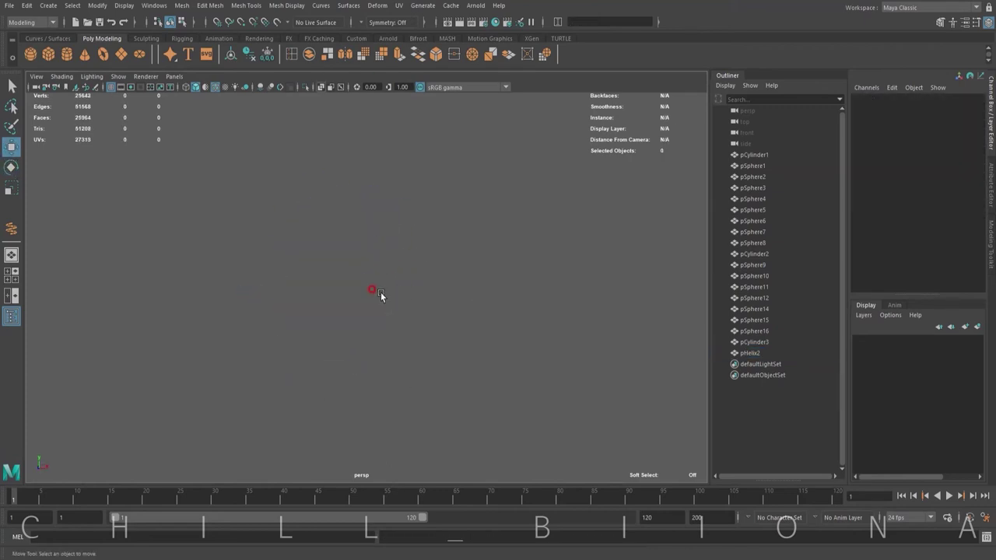
Draw a cylinder beside the cup and scale alternate vertices in top view into star points.
right_click_drag(378, 291, 505, 333, "alt")
left_click(66, 54)
mouse_move(485, 315)
left_mouse_down()
mouse_move(545, 315)
mouse_move(500, 280)
left_mouse_up()
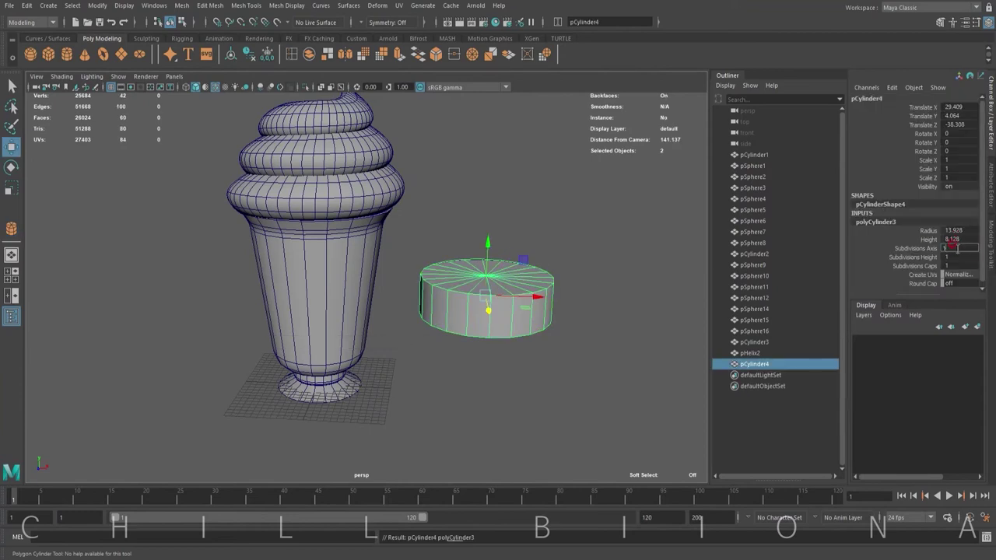
key("space")
key("f")
right_click_drag(204, 164, 156, 162)
key("space")
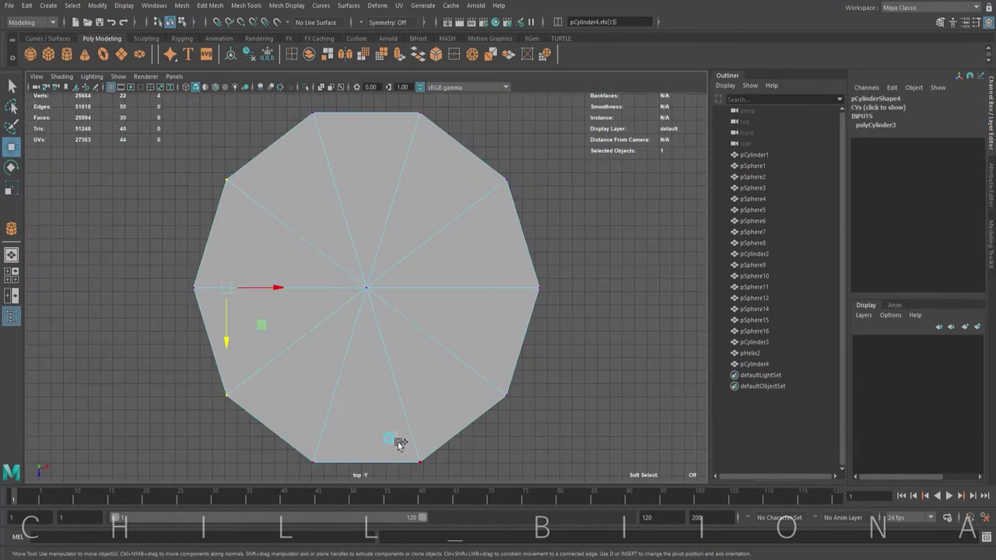
middle_click_drag(440, 267, 525, 271)
key("space")
key("space")
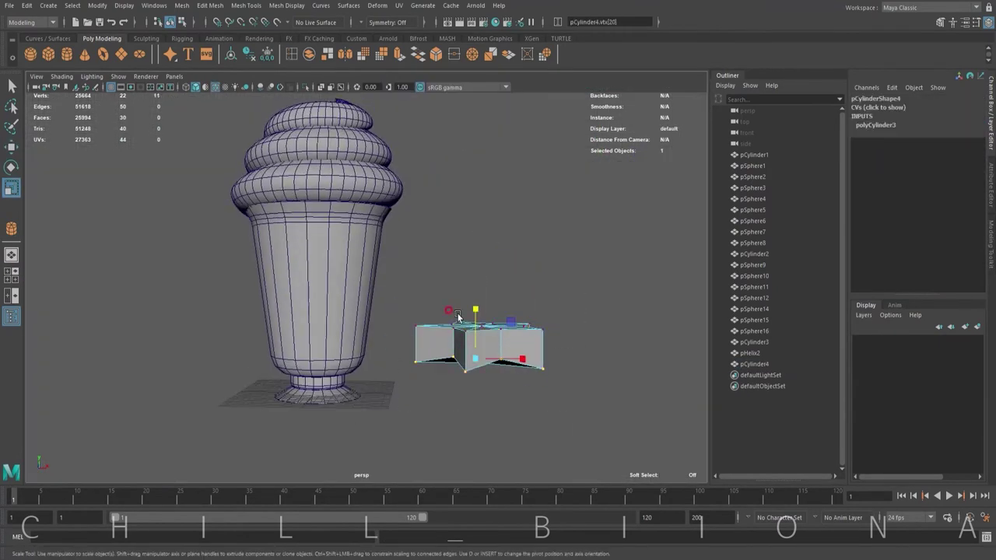
Insert an edge loop around the star and adjust its vertices.
left_click_drag(472, 301, 478, 338, "alt")
right_click_drag(463, 335, 456, 338, "shift")
left_click(456, 338)
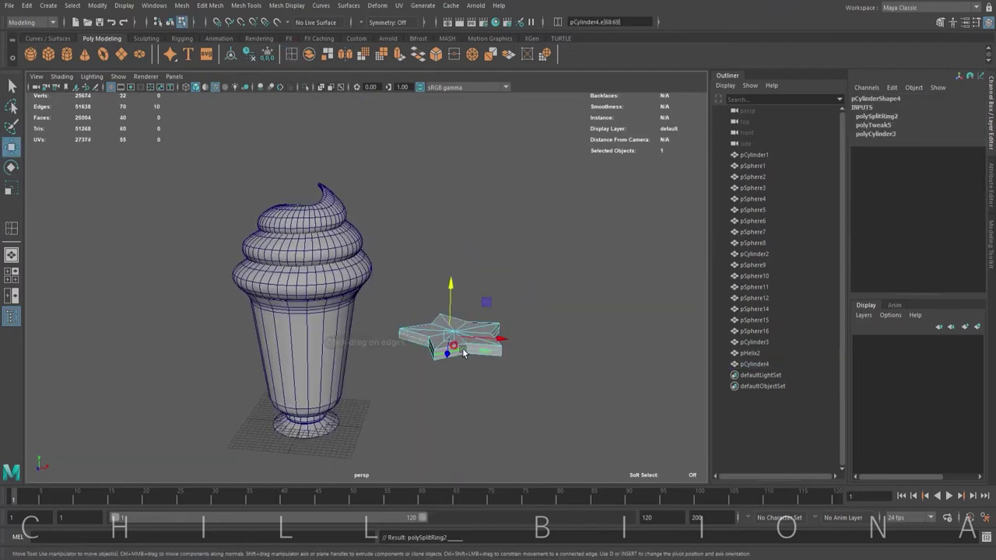
right_click_drag(483, 281, 526, 267)
left_click_drag(444, 345, 460, 367, "alt")
key("F9")
key("w")
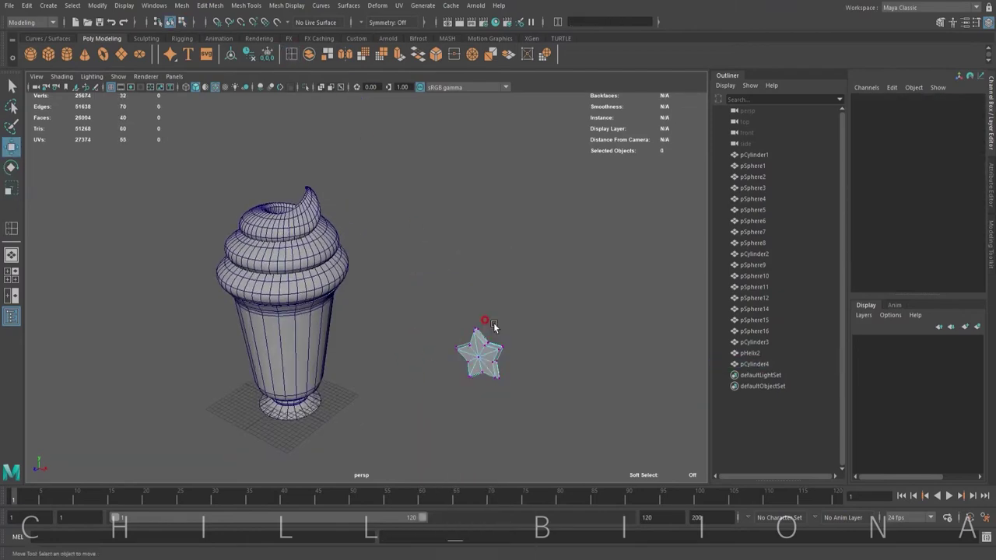
left_click(480, 329)
left_click_drag(480, 329, 423, 393, "alt")
key("F8")
mouse_move(451, 318)
left_mouse_down("alt")
mouse_move(410, 267)
mouse_move(313, 304)
mouse_move(300, 284)
mouse_move(335, 262)
left_mouse_up("alt")
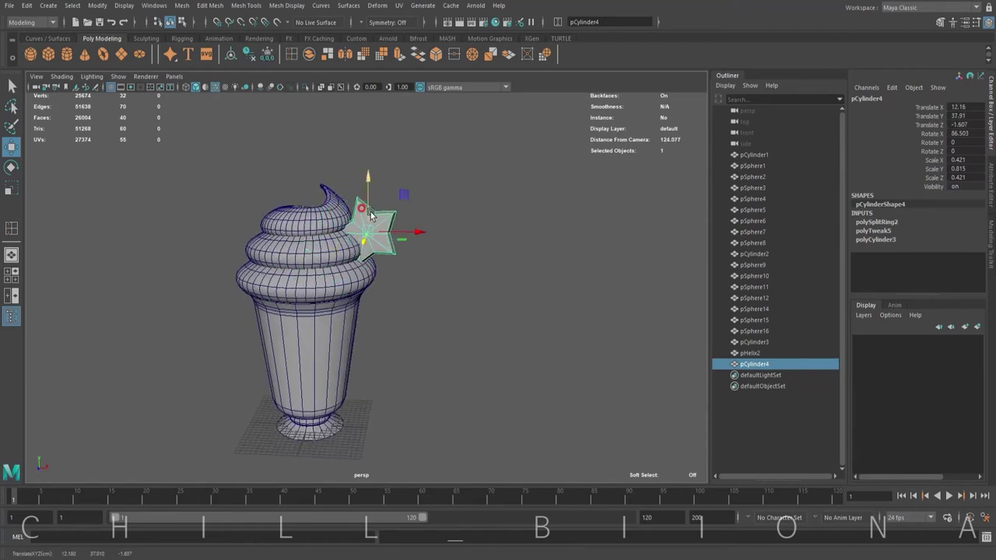
Duplicate the star twice, placing one copy on the swirl and one at the cup base.
key("ctrl+d")
left_click_drag(406, 184, 329, 280)
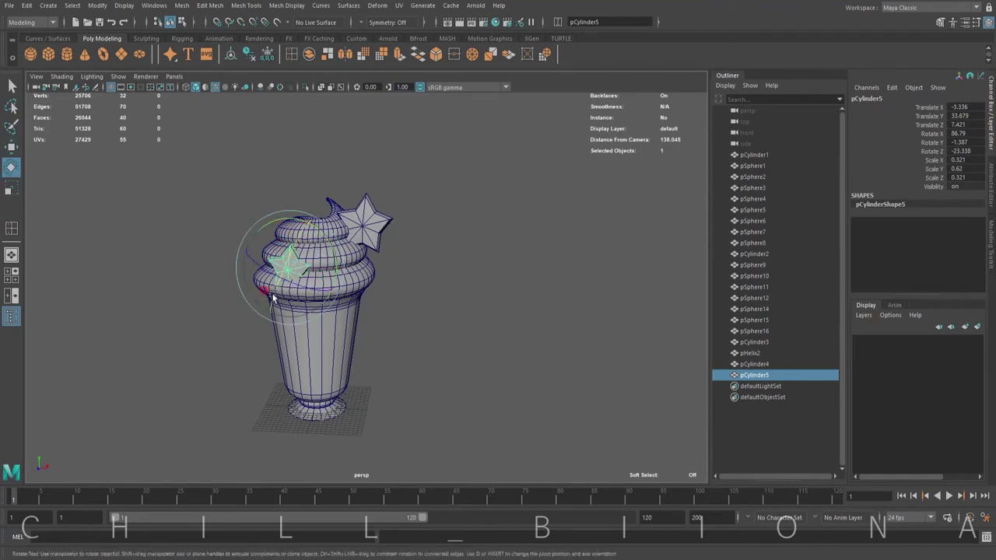
key("w")
left_click_drag(259, 288, 350, 296, "alt")
key("ctrl+d")
middle_click_drag(315, 163, 375, 303)
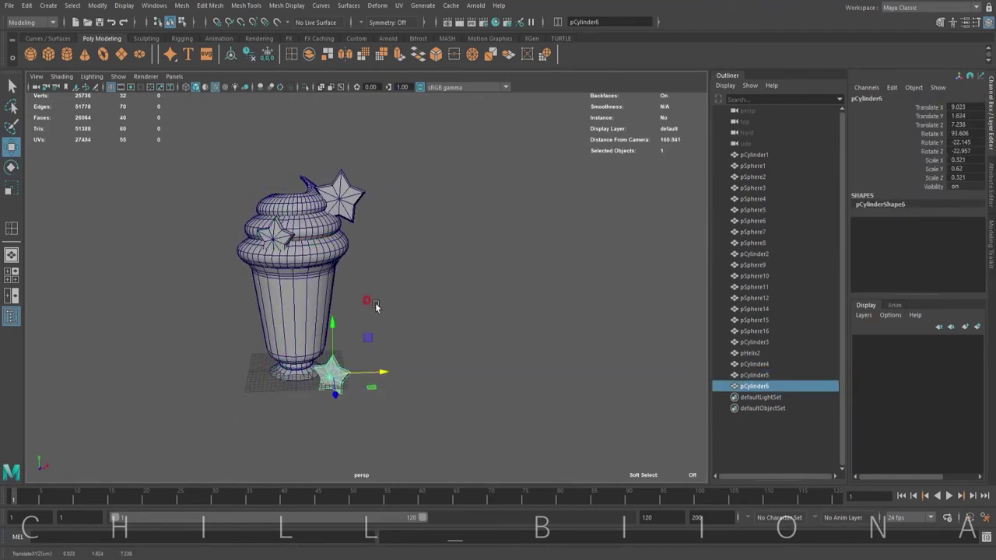
Duplicate the disc several times and arrange the copies into an overlapping cluster in top view.
key("ctrl+d")
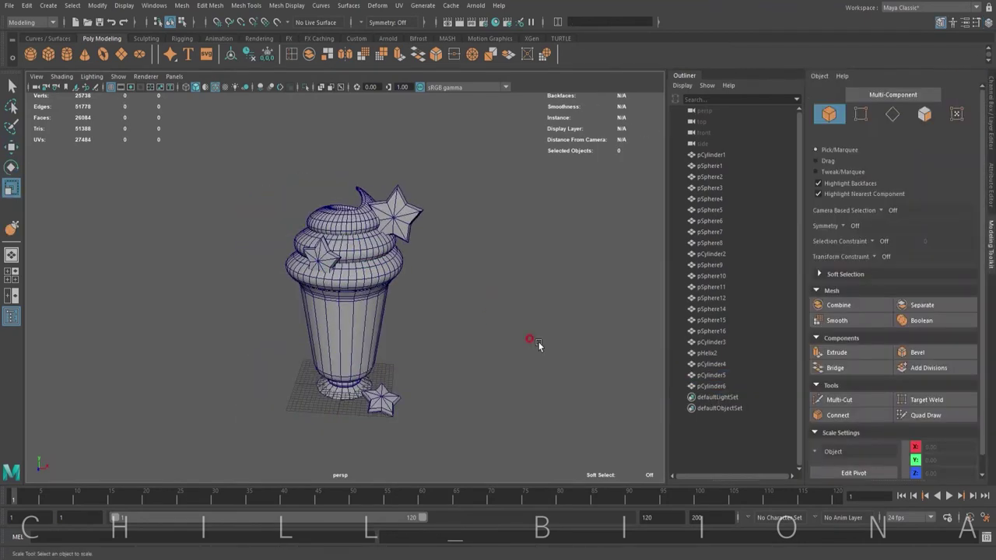
key("w")
key("space")
key("space")
left_click_drag(237, 237, 357, 237)
key("ctrl+d")
mouse_move(357, 238)
left_mouse_down()
mouse_move(411, 307)
mouse_move(366, 286)
mouse_move(420, 285)
left_mouse_up()
key("ctrl+d")
key("ctrl+d")
left_click(403, 283)
left_click(343, 306)
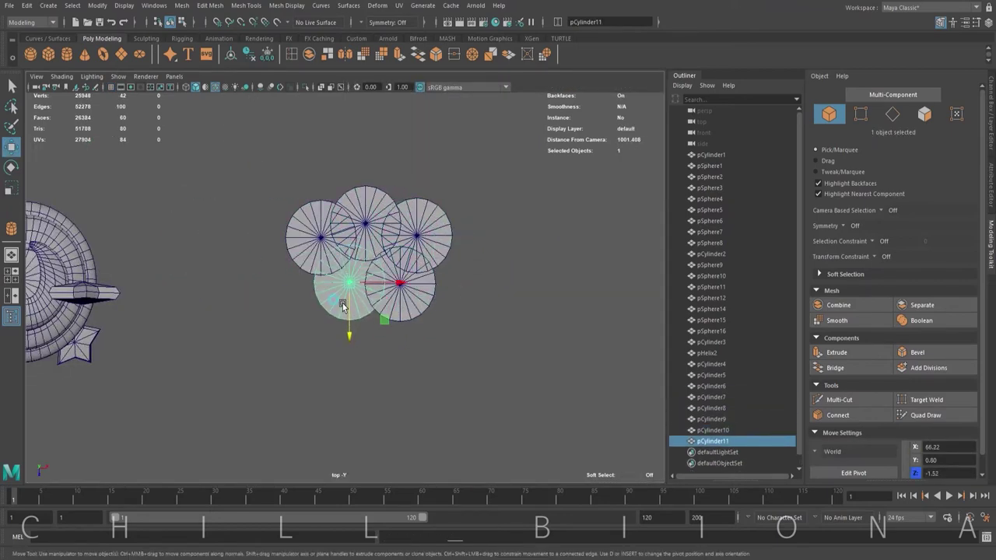
Draw a polygon plane over the disc cluster and move its vertices to trace the cloud outline.
left_click(49, 54)
left_click(120, 54)
left_click_drag(266, 183, 478, 325)
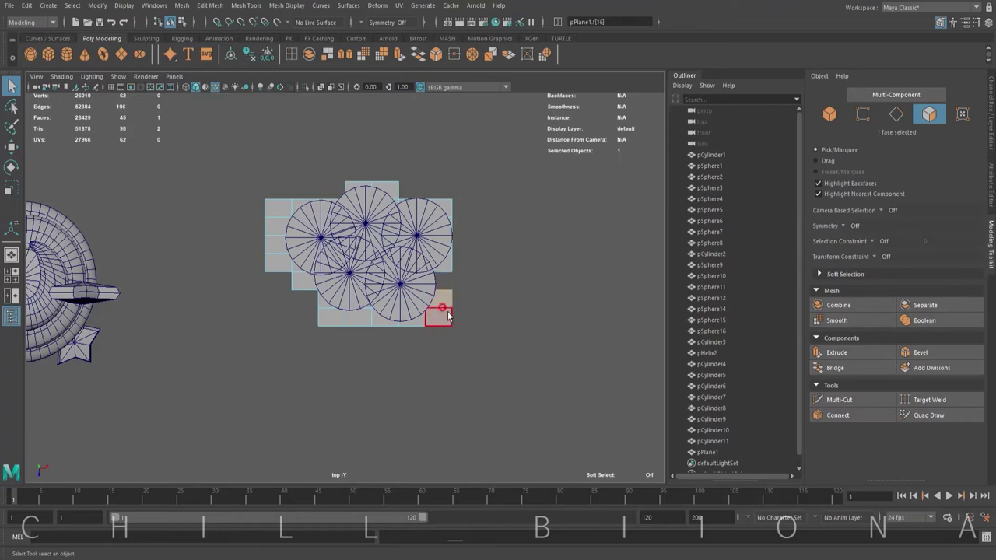
right_click_drag(288, 239, 274, 213)
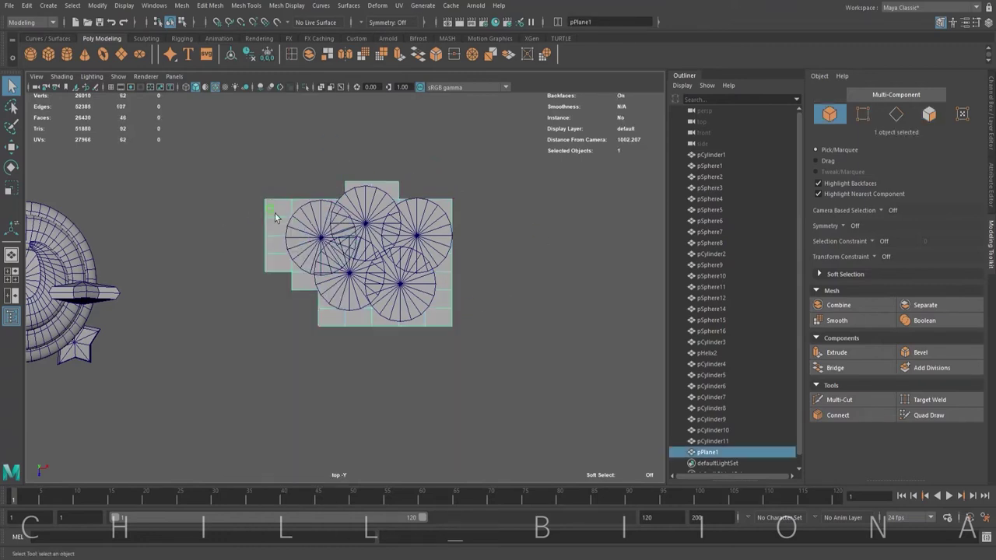
key("w")
left_click_drag(316, 246, 336, 246)
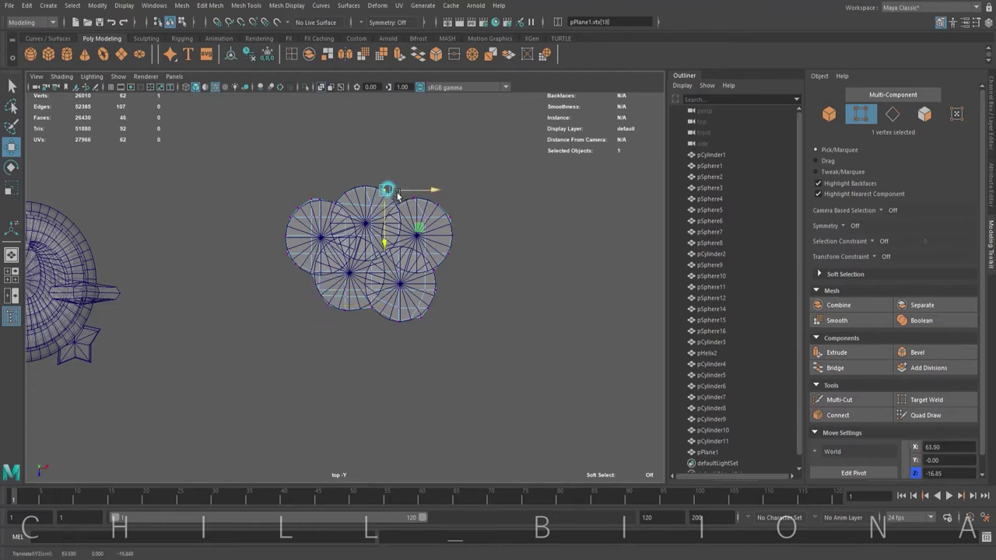
key("w")
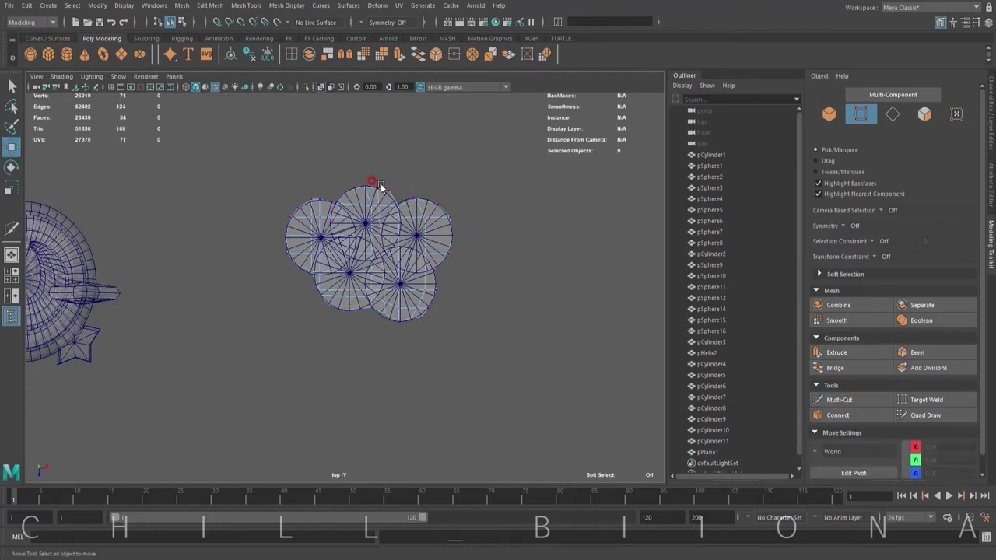
scroll(428, 339, "up", 3)
left_click(529, 161)
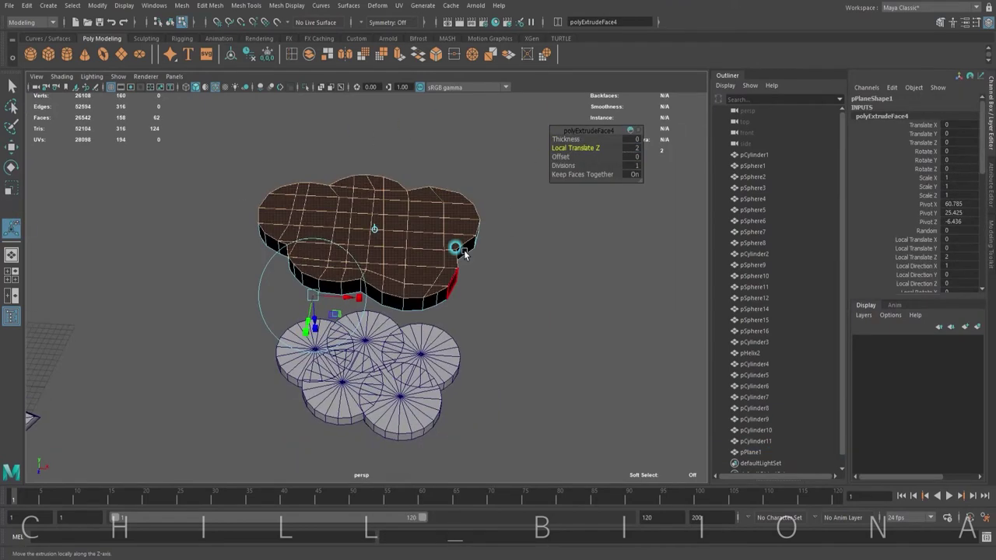
Reverse the cloud's normals via Mesh Display and shape a thin disc cylinder (radius 5.863, height 1.979).
right_click_drag(444, 205, 444, 175)
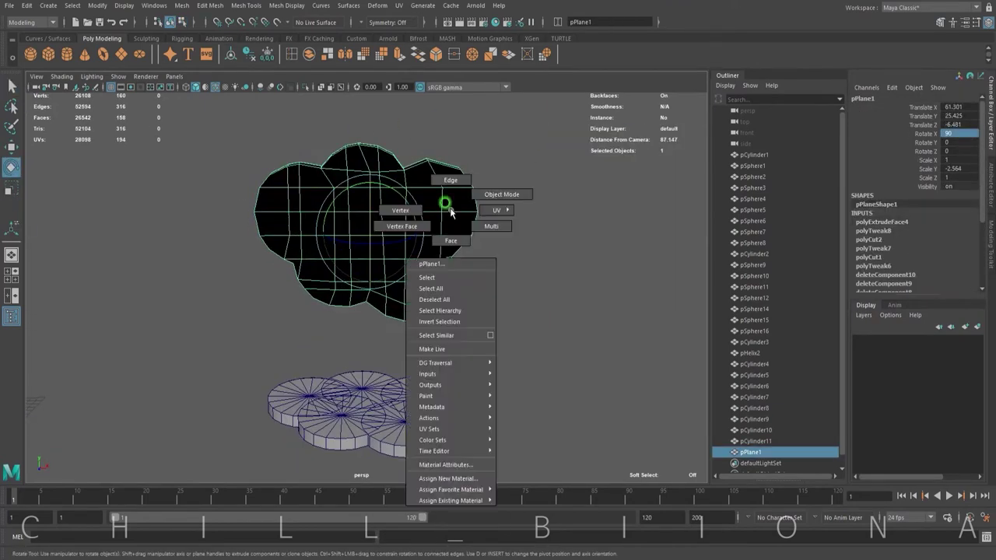
left_click(442, 198)
left_click(181, 6)
left_click(295, 55)
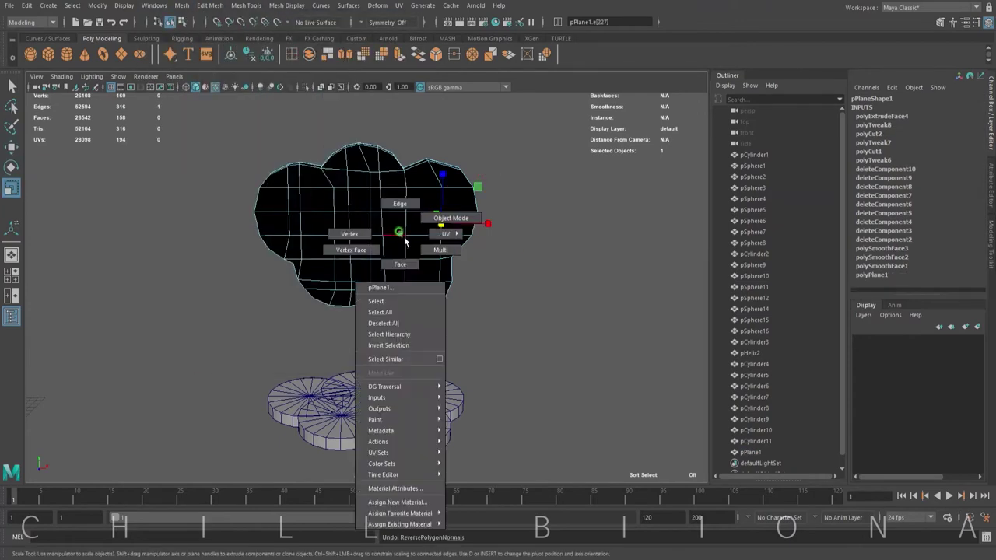
right_click_drag(400, 225, 399, 195)
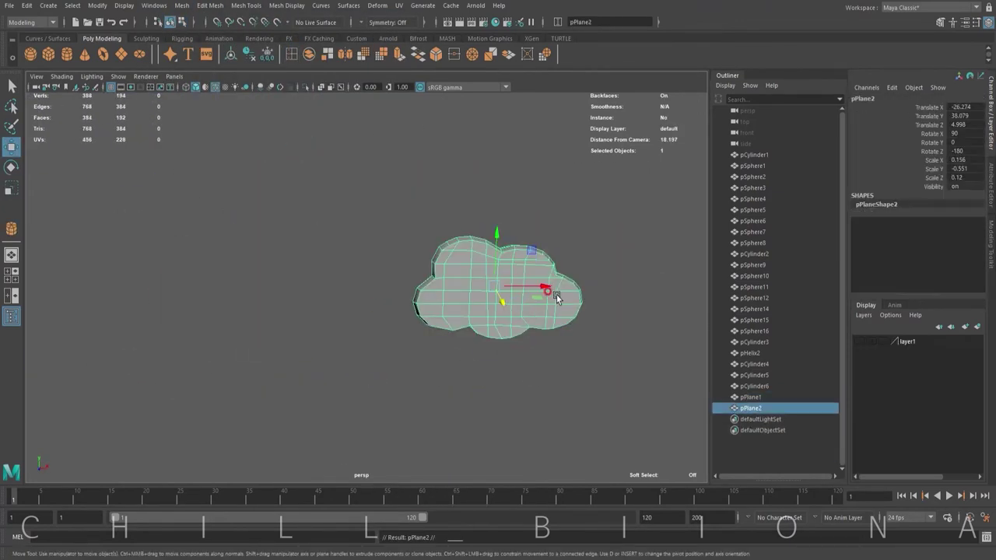
left_click_drag(401, 337, 401, 333)
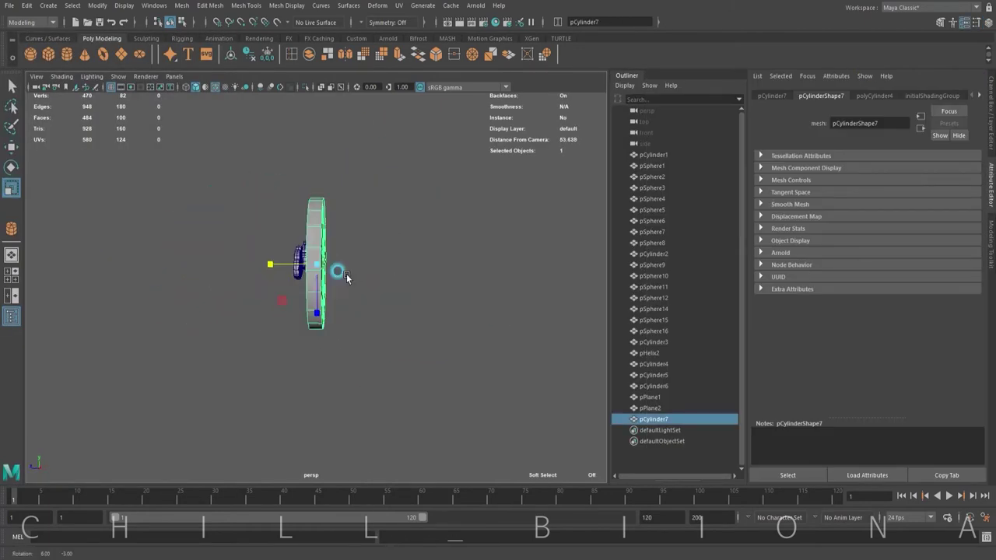
Select the new thin cylinder to start placing the rainbow arc.
left_click(228, 282)
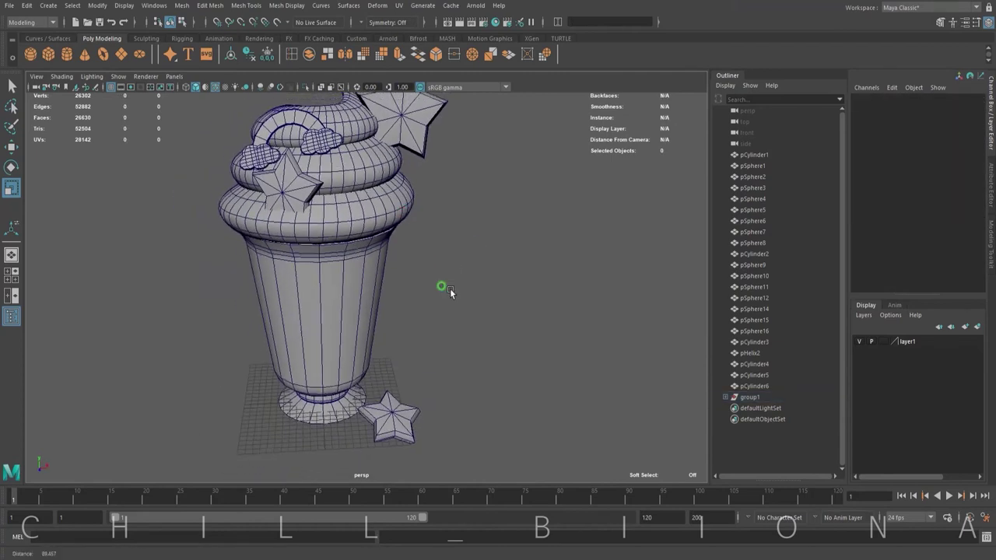
Draw a wide cylinder plate under the glass and select its edge loop to form the rim.
left_click(67, 54)
left_click_drag(263, 360, 379, 350)
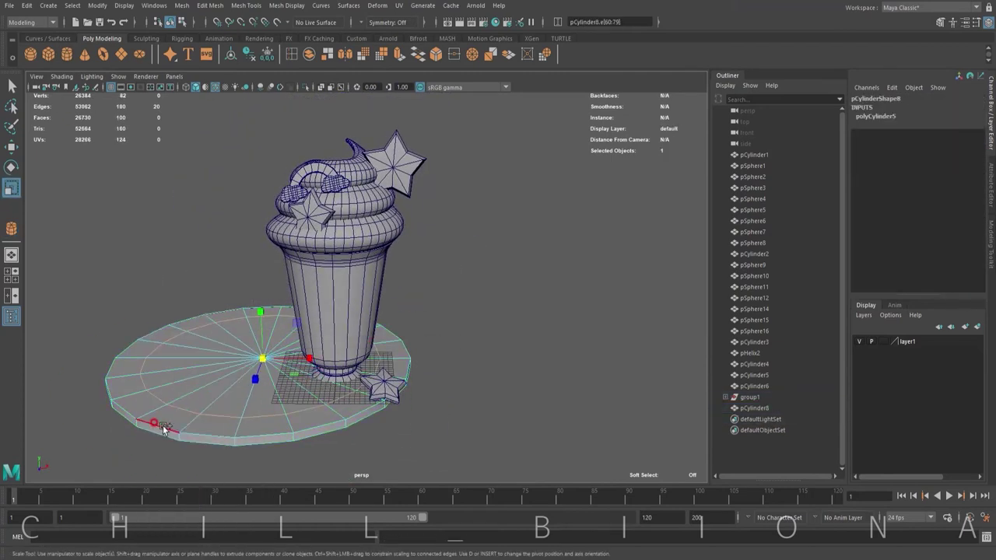
key("w")
double_click(228, 356)
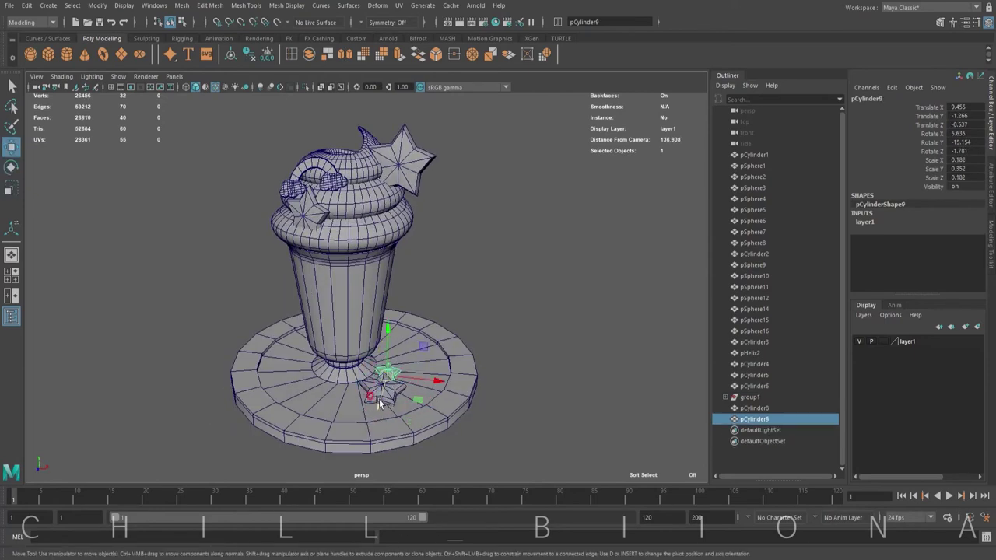
Deselect the star and draw a polygon disc on the plate.
left_click_drag(412, 339, 494, 342, "alt")
left_click(494, 343)
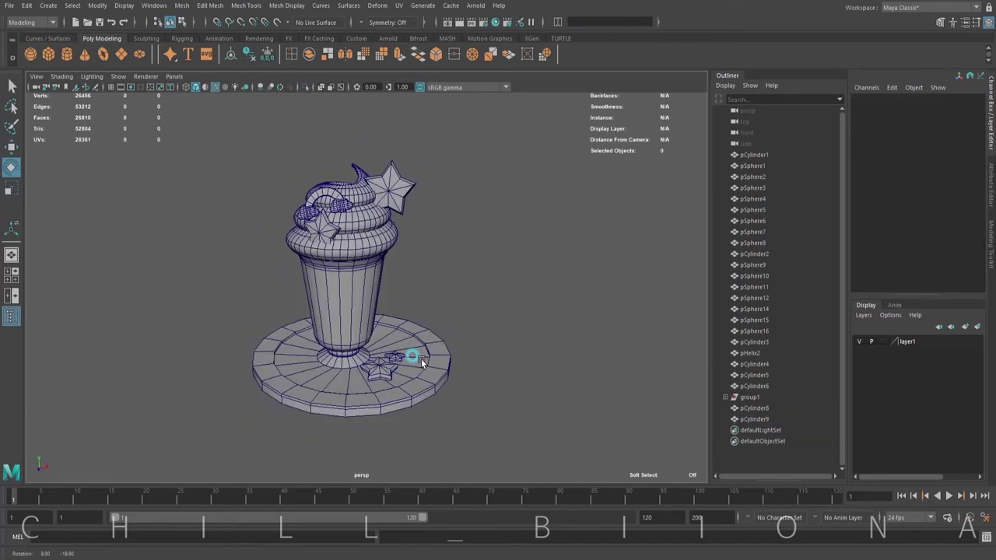
left_click(139, 54)
left_click_drag(342, 356, 420, 377)
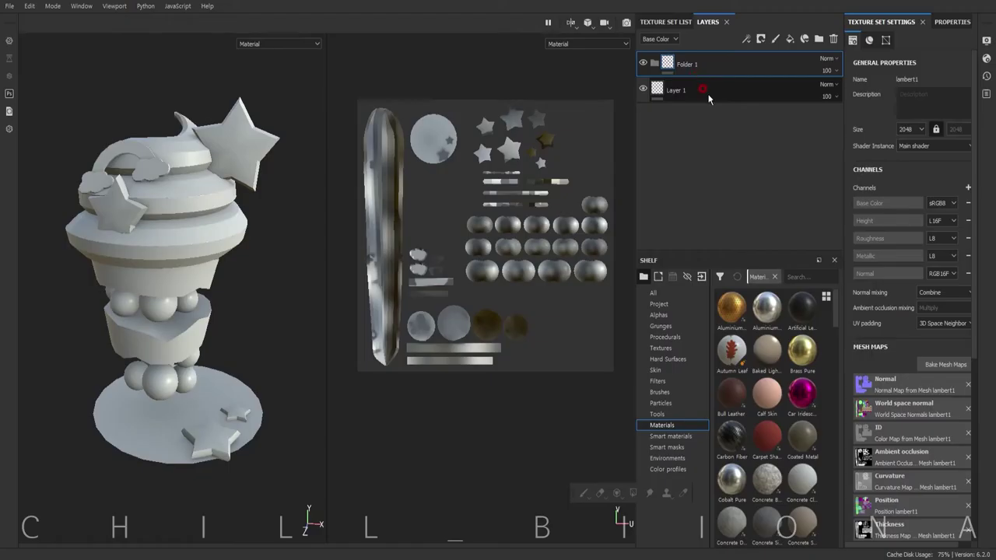
Colour the first stars pink with a pink fill in black-masked Folder 1, revealed using polygon fill.
left_click_drag(735, 61, 689, 89)
left_click(907, 306)
mouse_move(933, 319)
left_mouse_down()
mouse_move(880, 345)
mouse_move(902, 360)
left_mouse_up()
left_click(863, 237)
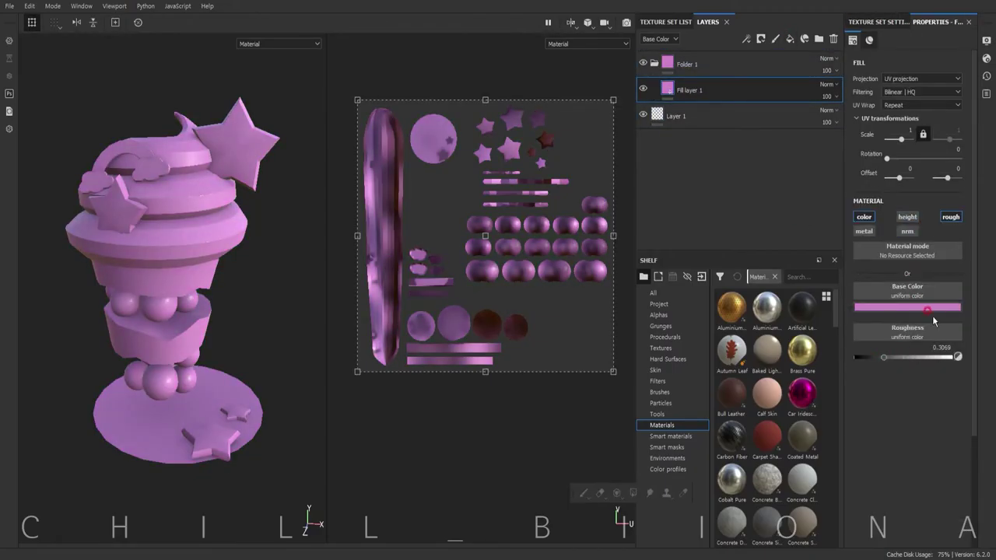
right_click(705, 63)
right_click(693, 61)
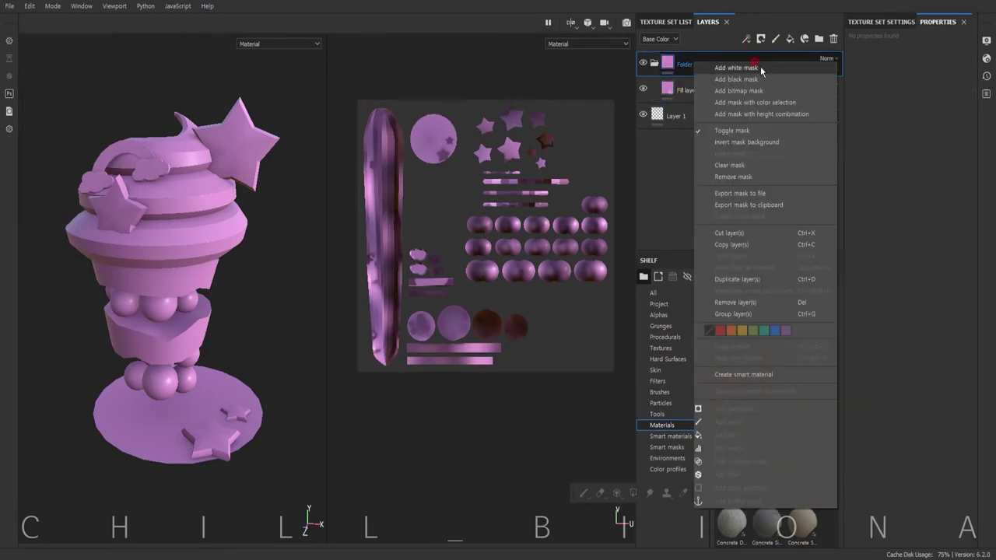
left_click(746, 83)
key("4")
left_click_drag(475, 107, 520, 148)
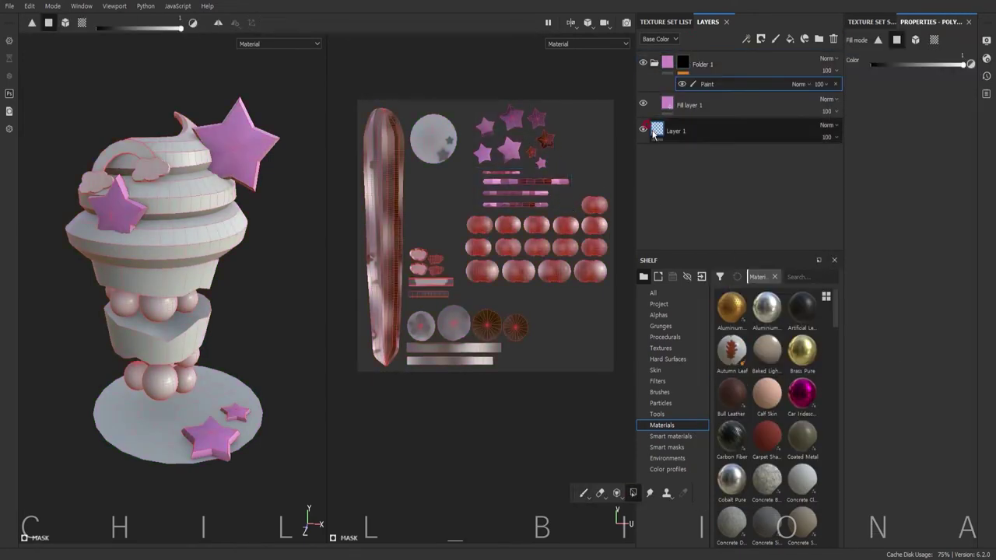
Mask Fill layer 1 and add a teal Fill layer 2 with a black mask for polygon filling.
right_click(689, 105)
left_click(747, 127)
left_click(790, 39)
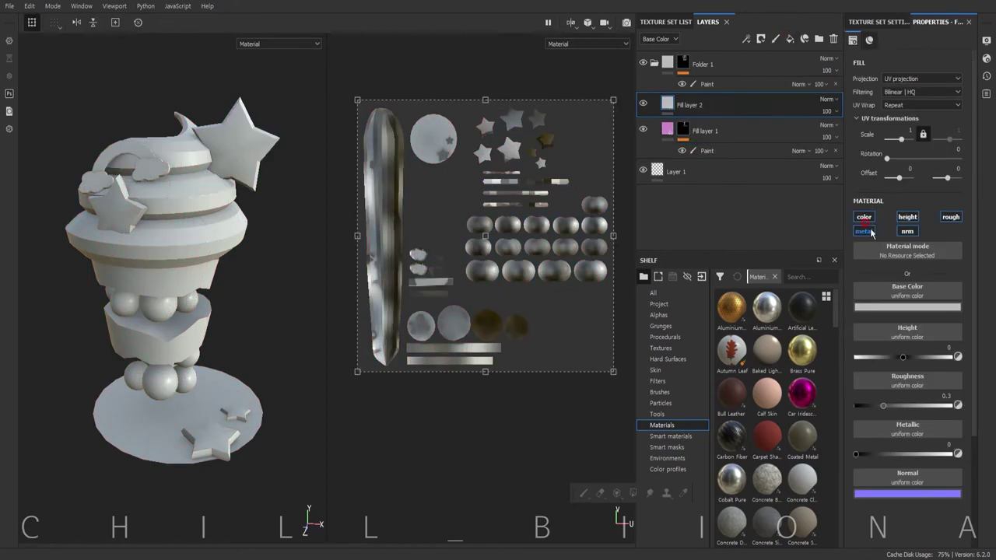
left_click(907, 307)
left_click_drag(887, 366, 911, 347)
right_click(695, 105)
left_click(747, 127)
left_click(134, 212)
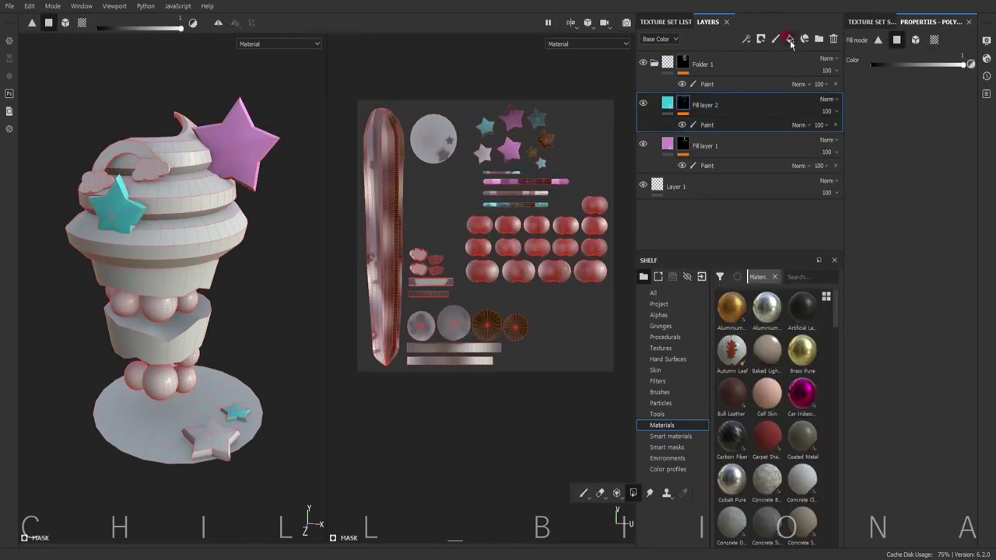
Add a purple Fill layer 3 with a black mask and polygon-fill one star purple.
left_click(789, 39)
left_click(911, 343)
right_click(688, 104)
left_click(747, 127)
left_click(484, 158)
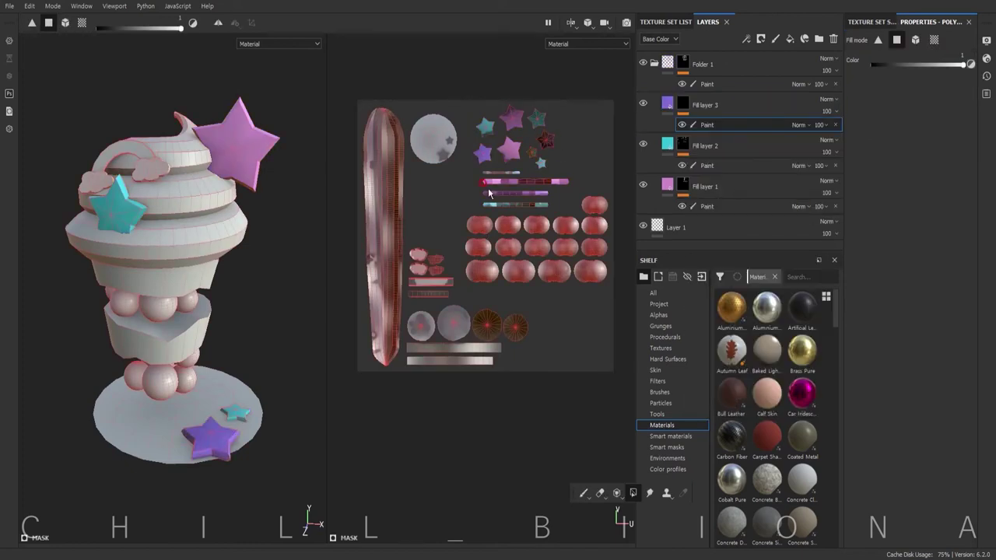
mouse_move(274, 342)
left_mouse_down("alt")
mouse_move(307, 355)
mouse_move(304, 339)
left_mouse_up("alt")
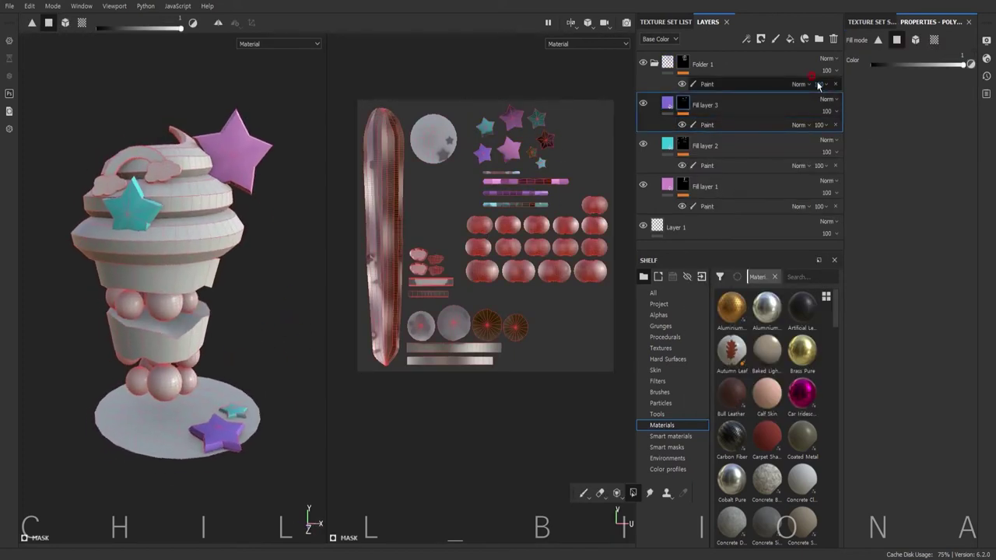
left_click(790, 39)
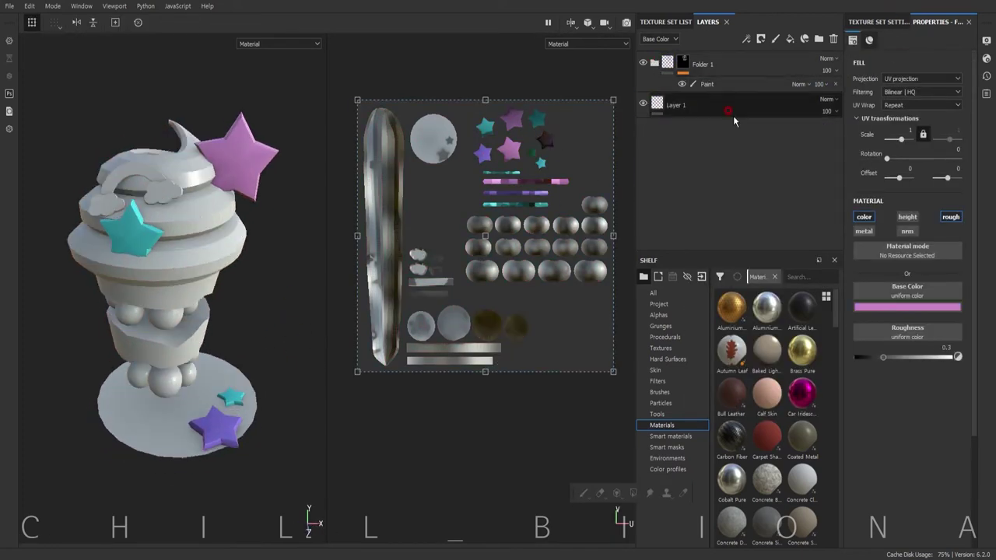
Add Fill layer 4 with a pale cream base colour for the swirl.
left_click(743, 83)
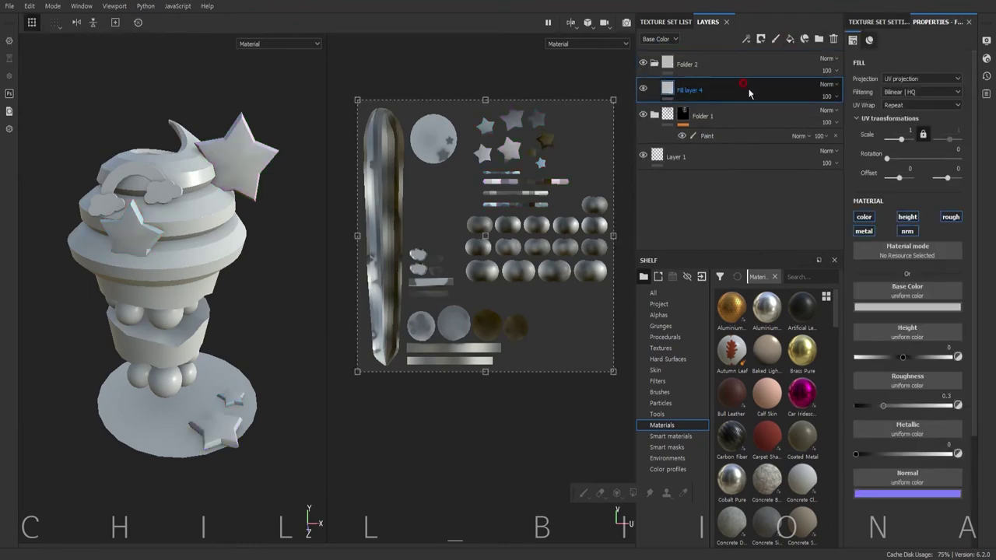
left_click(907, 307)
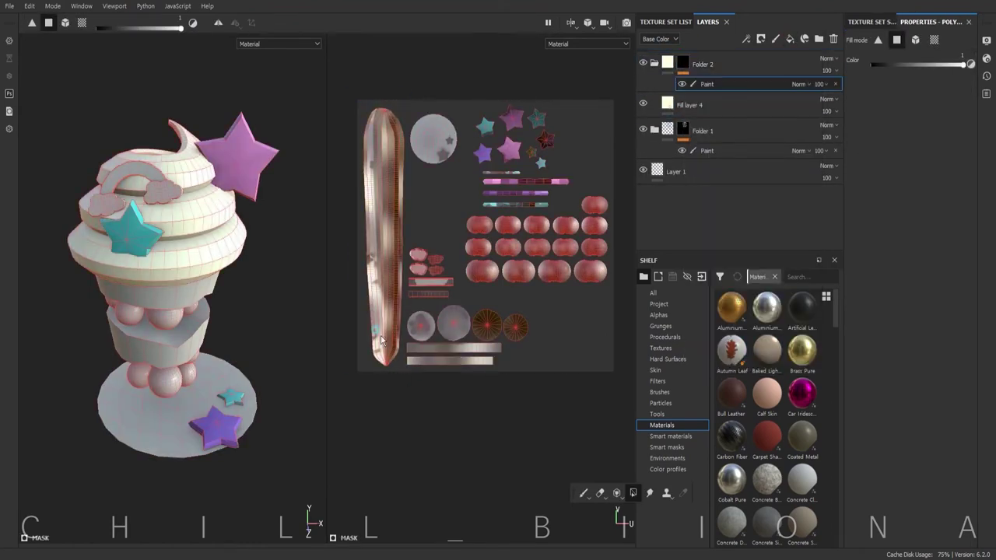
left_click(678, 109)
left_click_drag(886, 357, 879, 361)
Add a brush paint layer and group it with Fill layer 4 into Folder 3.
left_click(775, 39)
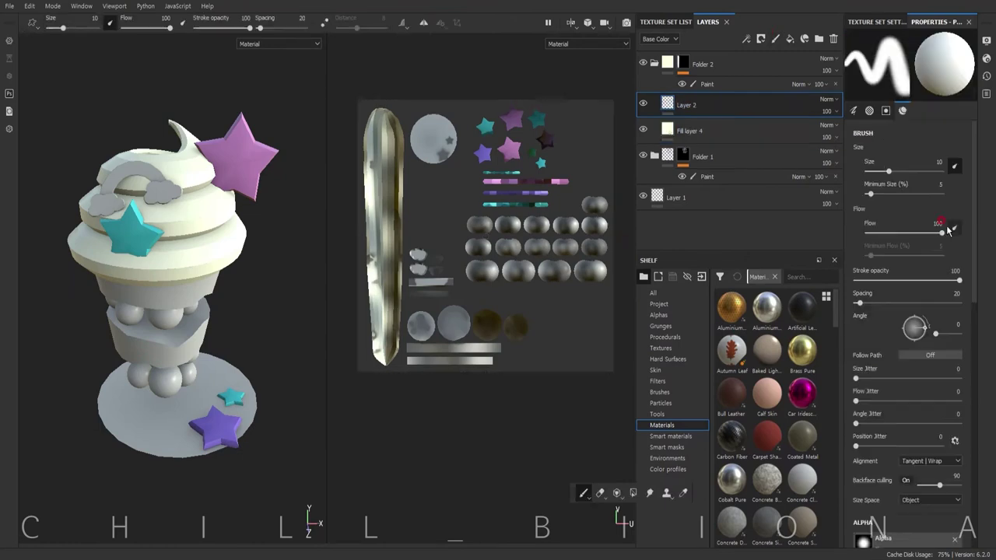
left_click(659, 392)
left_click(826, 297)
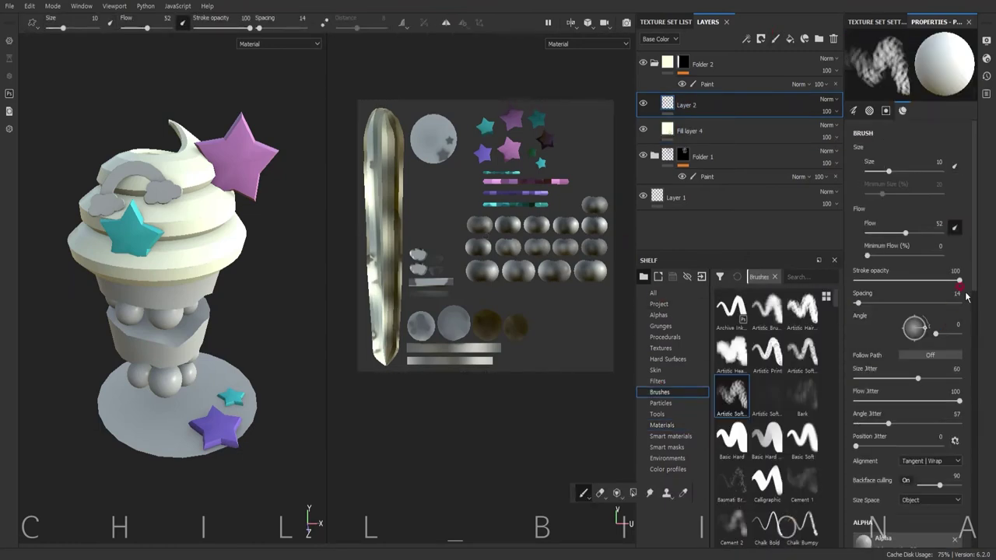
scroll(907, 312, "down", 5)
left_click(908, 333)
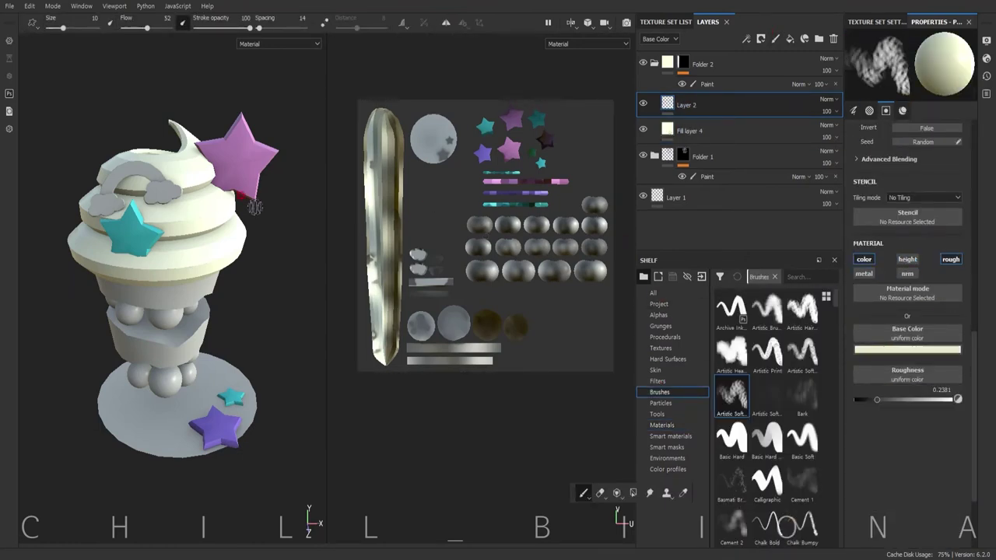
left_click_drag(177, 168, 255, 246, "alt")
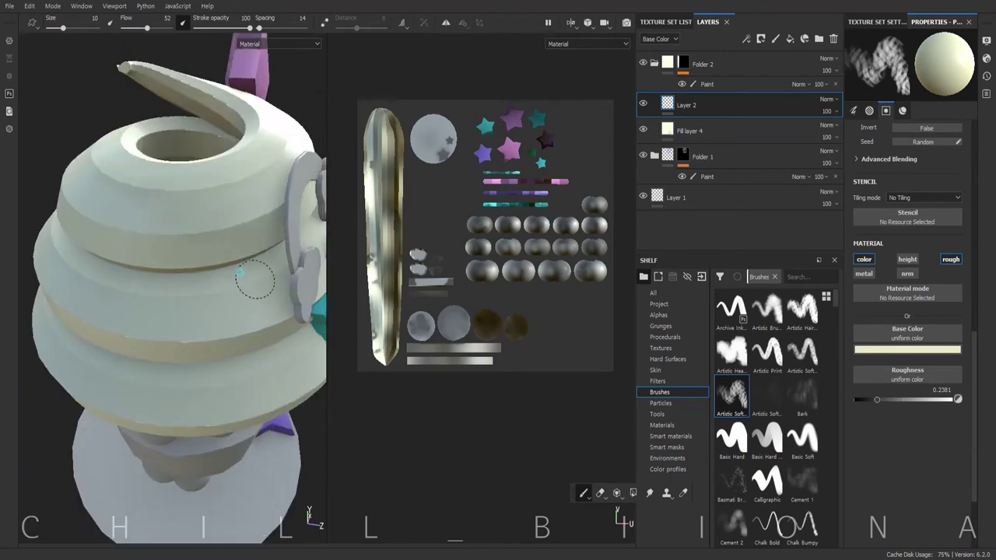
mouse_move(255, 280)
left_mouse_down("alt")
mouse_move(249, 343)
mouse_move(46, 329)
left_mouse_up("alt")
mouse_move(305, 344)
left_mouse_down("alt")
mouse_move(189, 273)
mouse_move(207, 307)
mouse_move(223, 231)
mouse_move(154, 337)
left_mouse_up("alt")
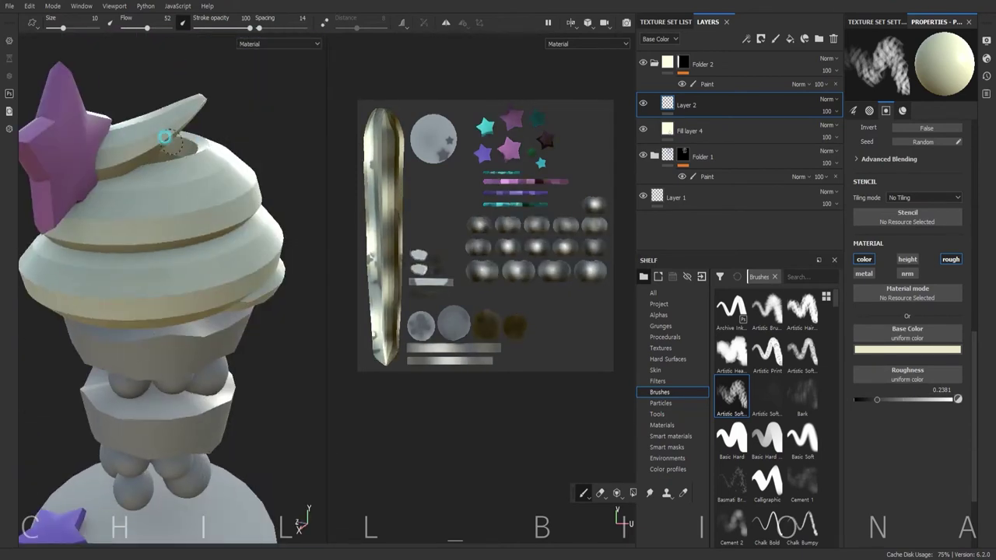
left_click_drag(165, 138, 318, 351, "alt")
left_click(740, 49)
Give the cloud fill a green base colour and a black mask.
left_click(691, 145)
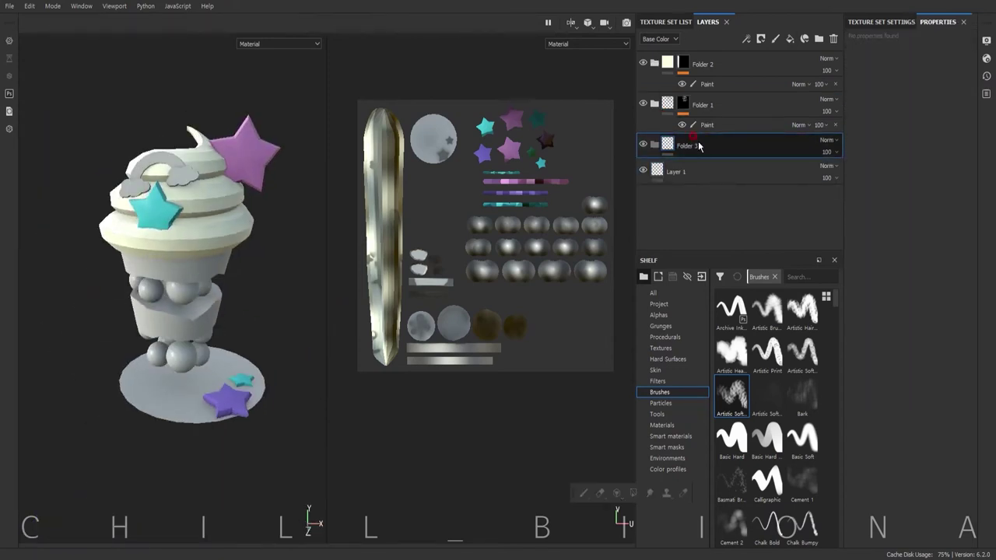
left_click(965, 293)
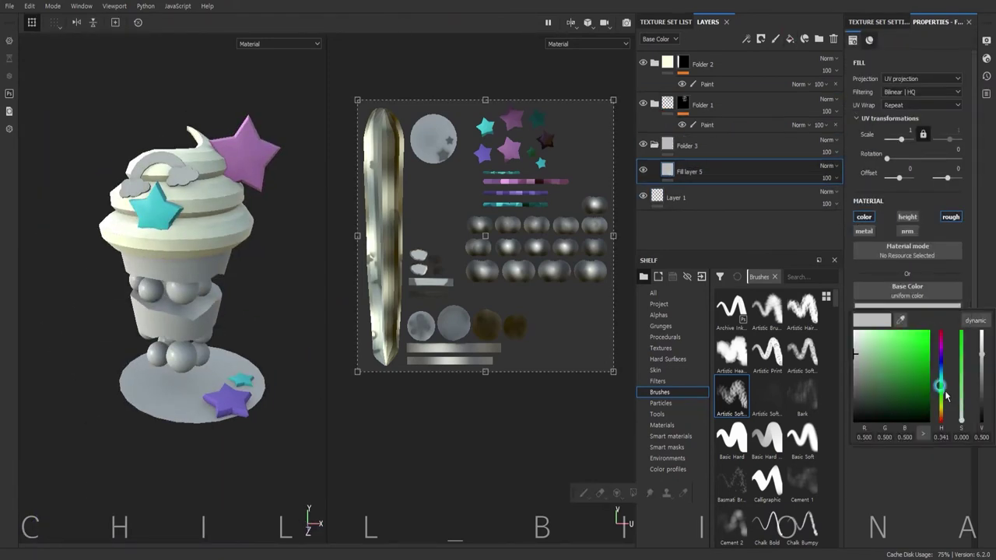
left_click(926, 336)
right_click(691, 146)
left_click(747, 91)
scroll(455, 338, "up", 3)
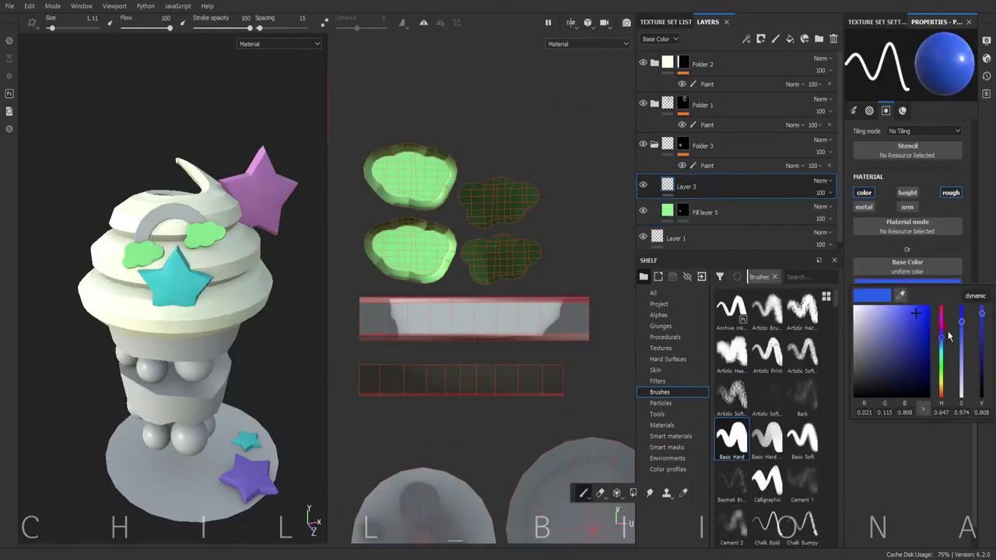
Black-mask Layer 3 and paint the rainbow's yellow stripe.
right_click(679, 180)
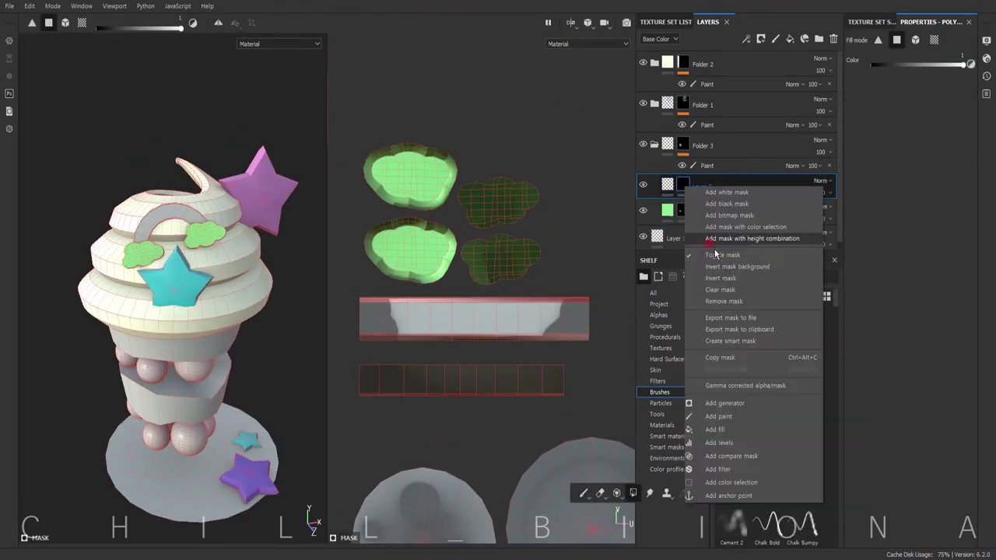
left_click(700, 191)
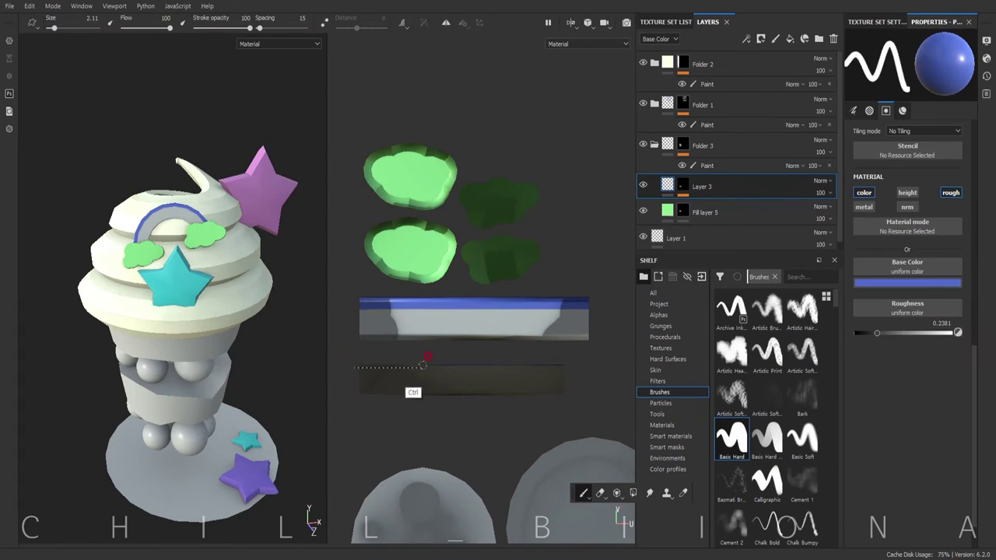
mouse_move(592, 313)
left_mouse_down()
mouse_move(343, 311)
mouse_move(598, 327)
left_mouse_up()
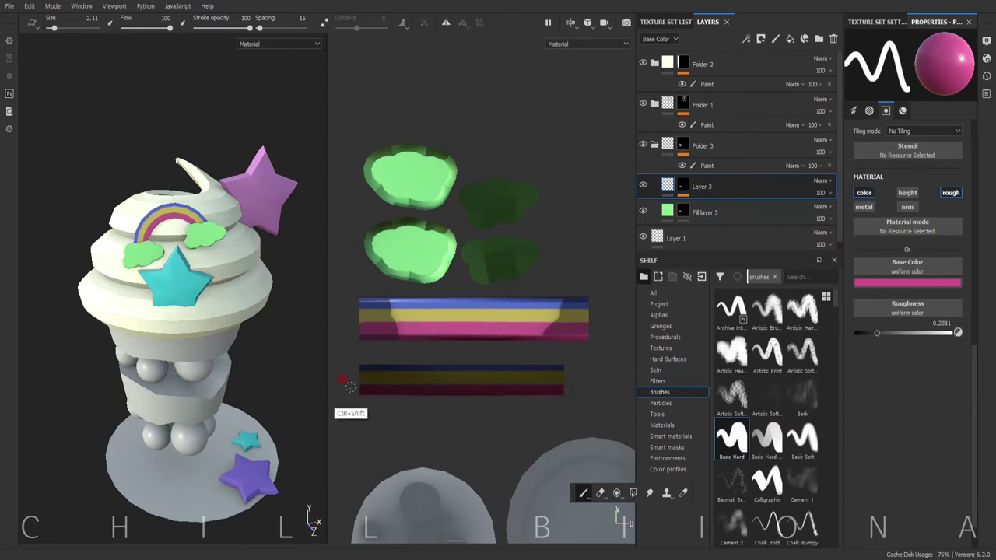
Add a paint effect to the green fill's mask and shade the clouds with a soft artistic brush.
left_click(683, 211)
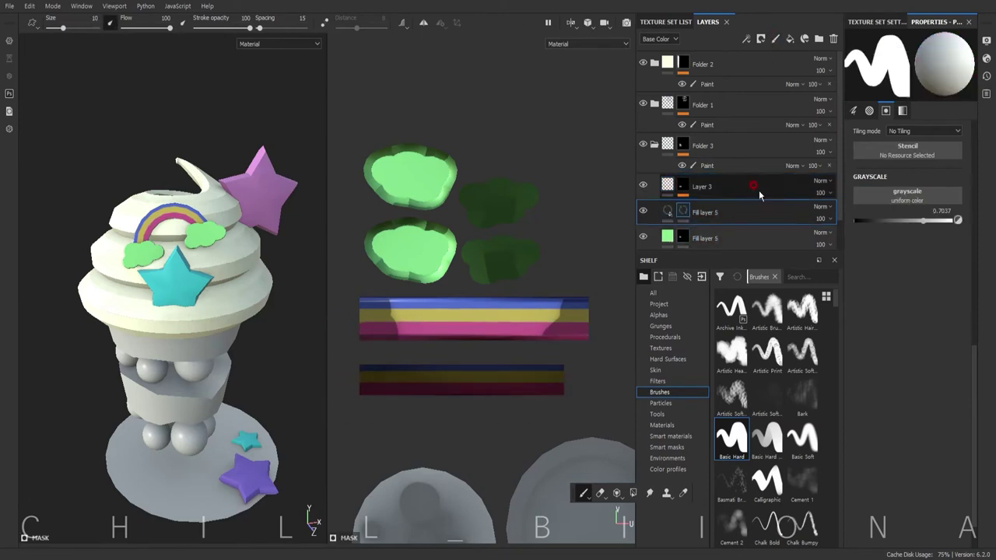
right_click(683, 211)
left_click(720, 222)
left_click(732, 394)
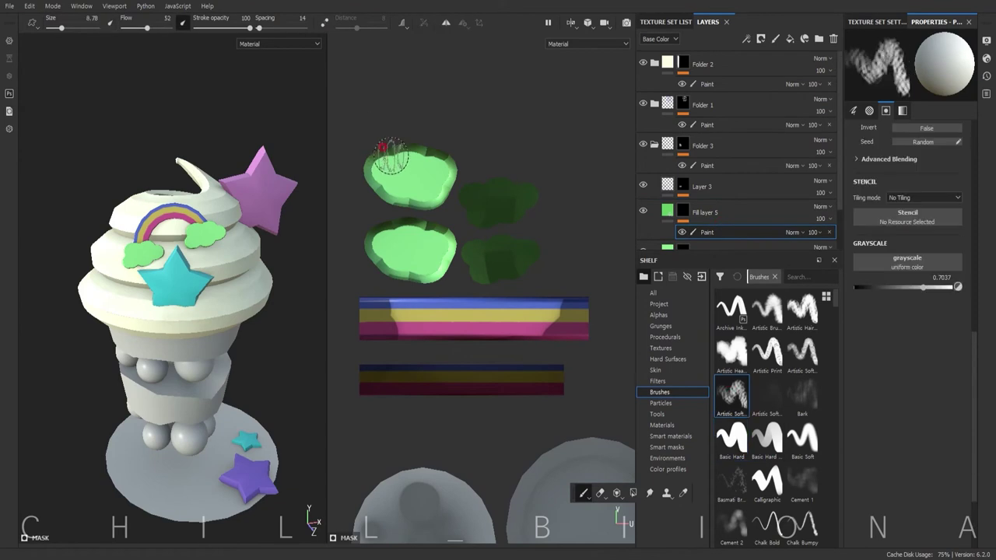
scroll(257, 244, "up", 4)
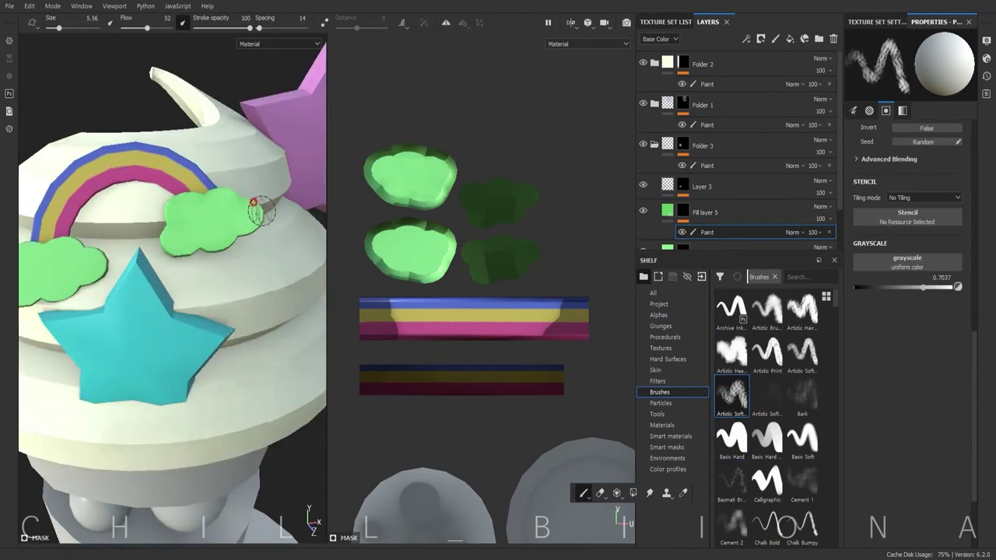
scroll(256, 243, "down", 1)
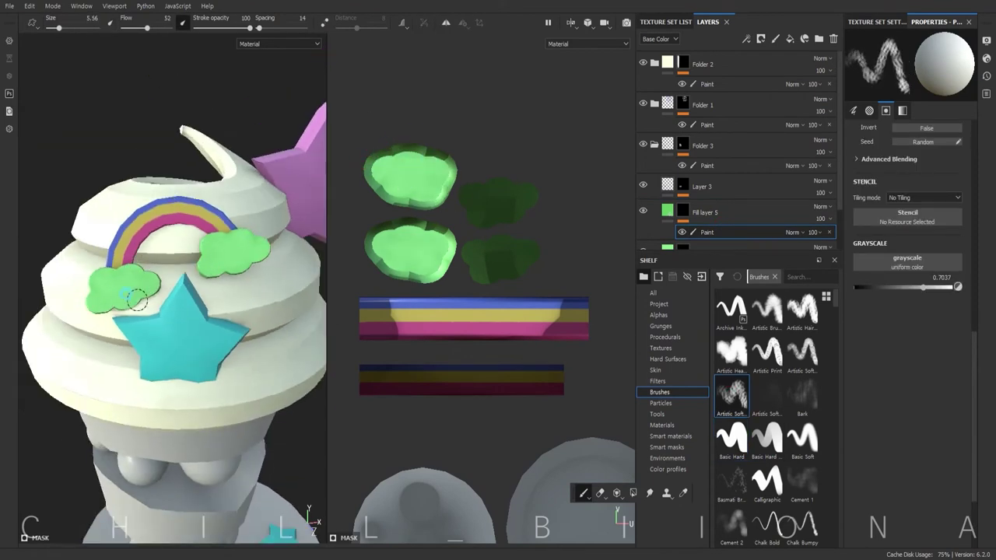
scroll(231, 429, "down", 3)
scroll(231, 429, "down", 2)
scroll(511, 375, "down", 5)
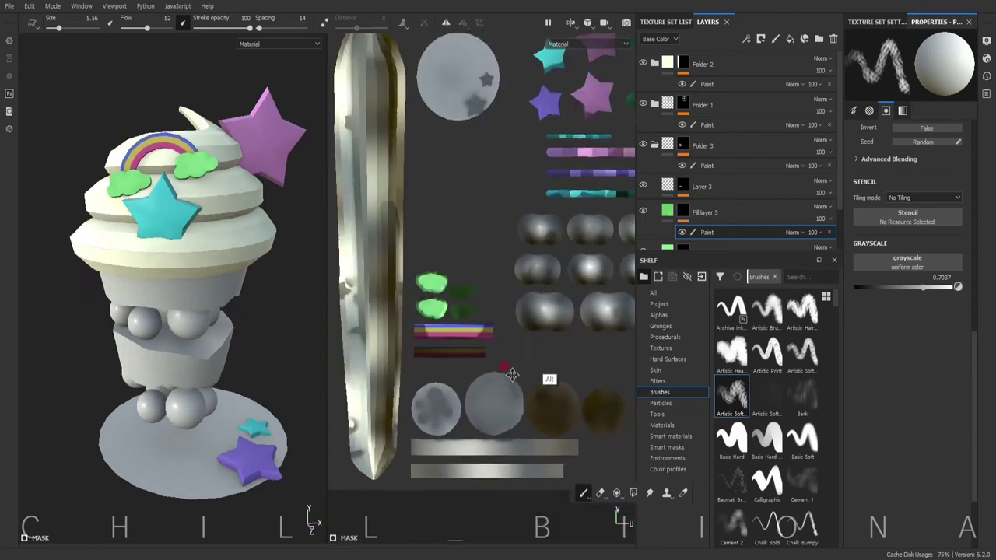
left_click(819, 38)
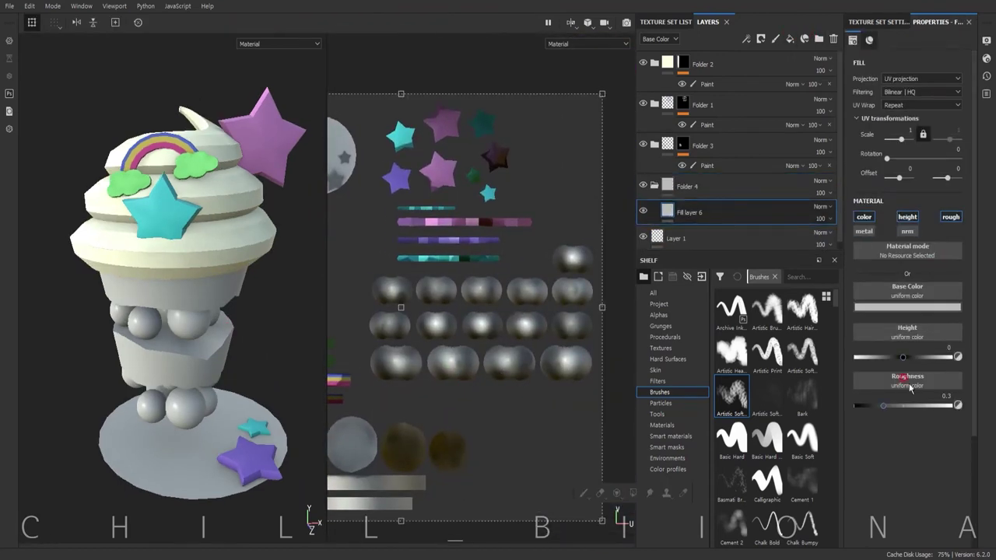
Colour the berry spheres dark purple with a paint-masked fill layer.
left_click(907, 381)
left_click(902, 379)
right_click(680, 185)
left_click(685, 413)
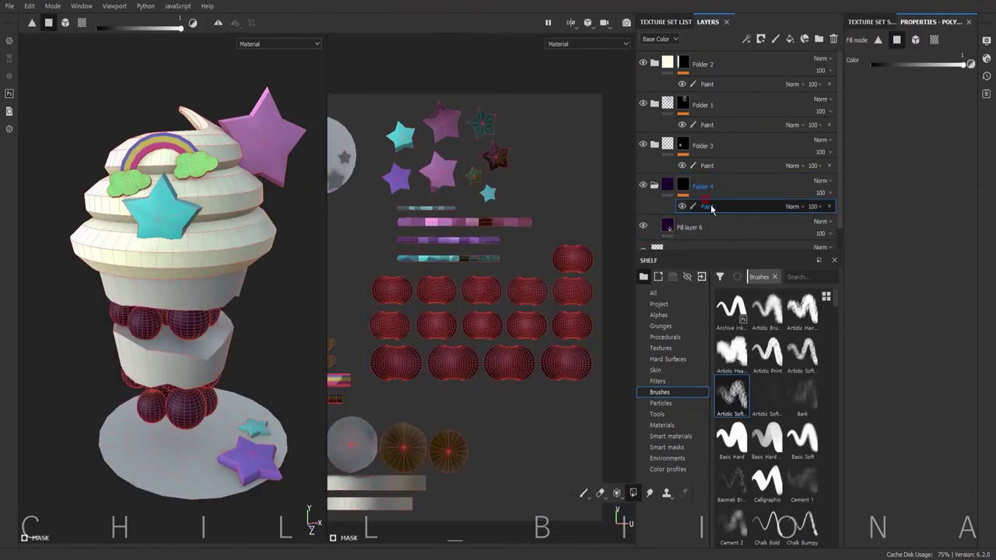
Add a lighter purple black-masked fill for berry highlights, then a new fill layer for the cup.
left_click(689, 227)
left_click(908, 291)
left_click(886, 344)
right_click(705, 226)
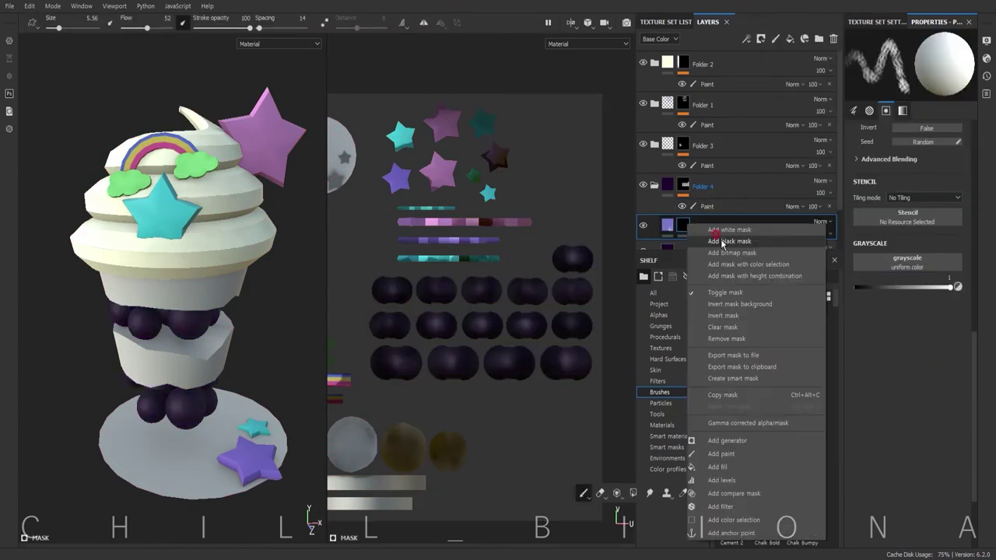
left_click(723, 241)
scroll(556, 267, "up", 2)
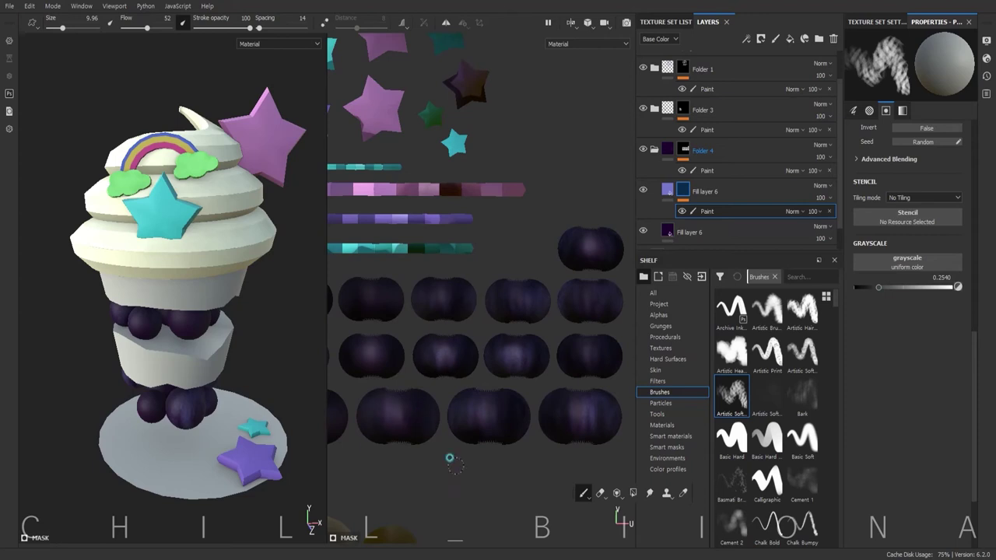
middle_click_drag(449, 459, 467, 248)
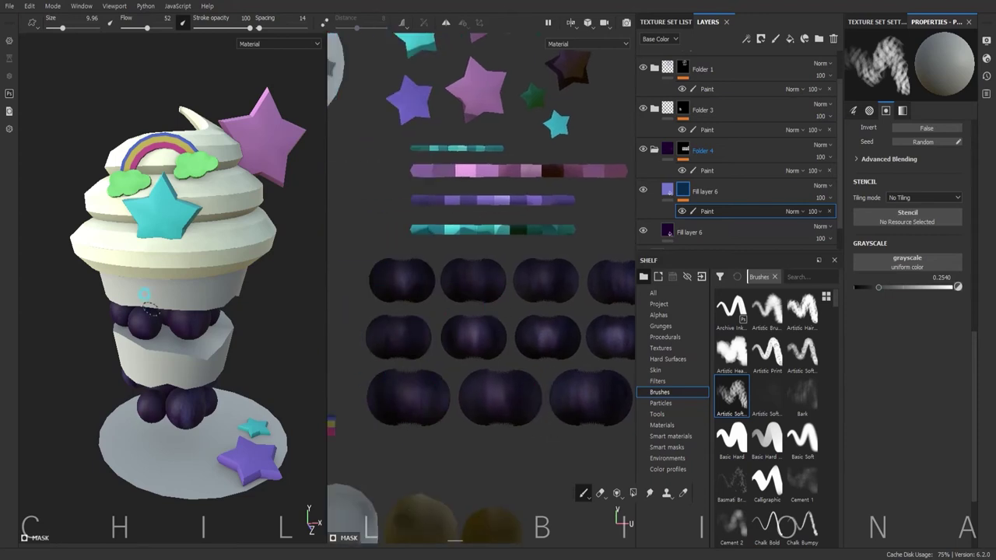
left_click_drag(146, 305, 222, 402, "alt")
key("f")
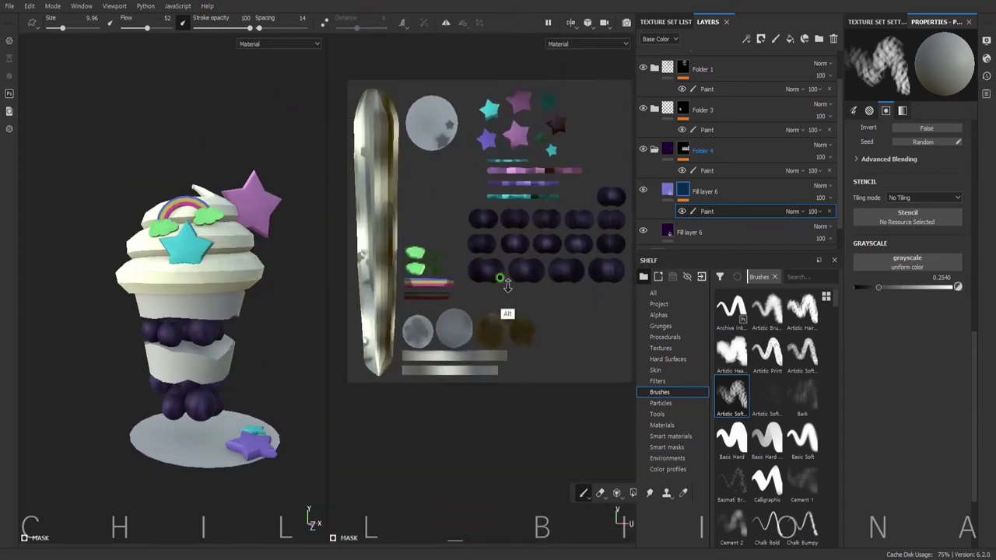
left_click(690, 205)
left_click(907, 289)
Polygon-fill the upper cup golden yellow through a black-masked fill layer.
left_click(917, 336)
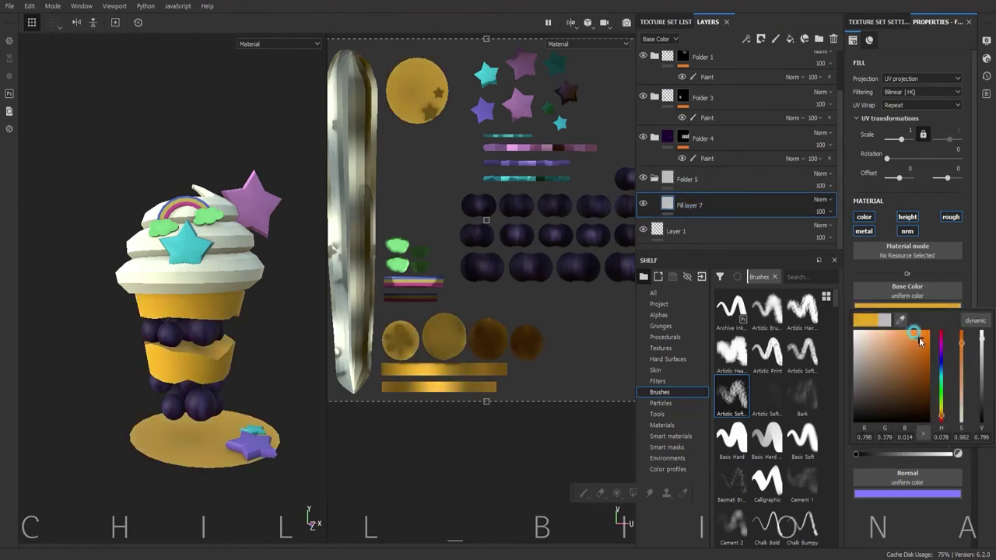
left_click(775, 39)
left_click(632, 493)
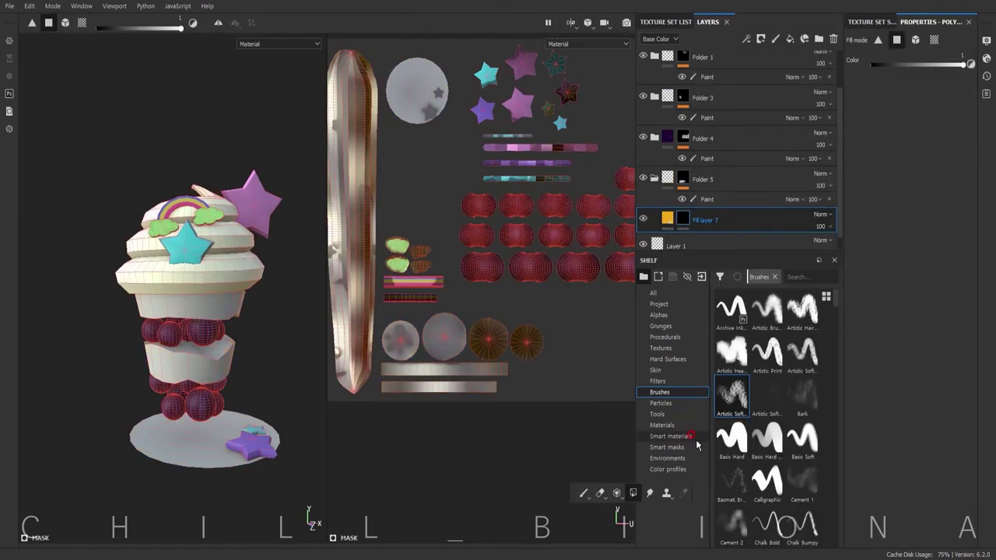
left_click(444, 336)
left_click_drag(465, 317, 504, 357)
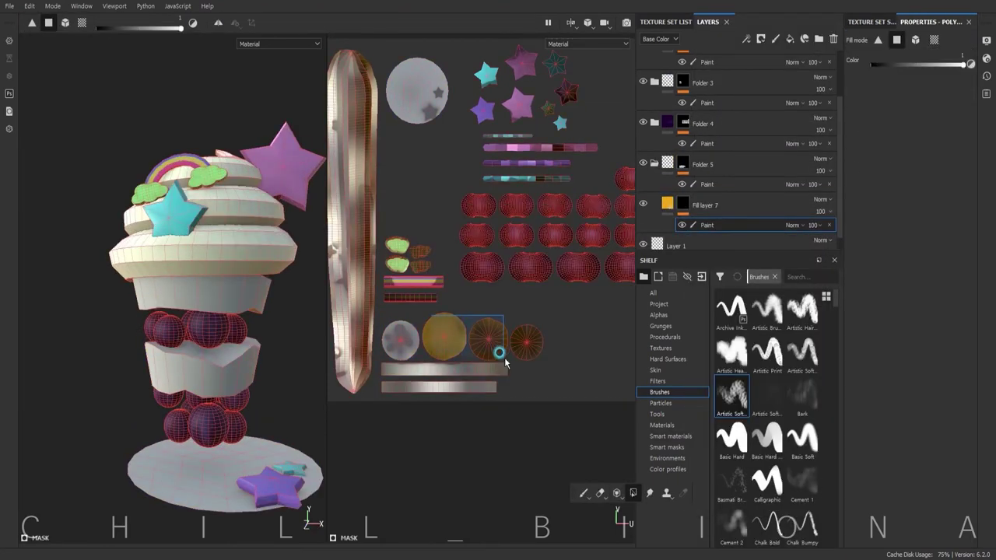
Add a paint effect to the peach shading layer's mask with a smaller brush for soft cup shading.
left_click(685, 205)
right_click(685, 205)
left_click(735, 431)
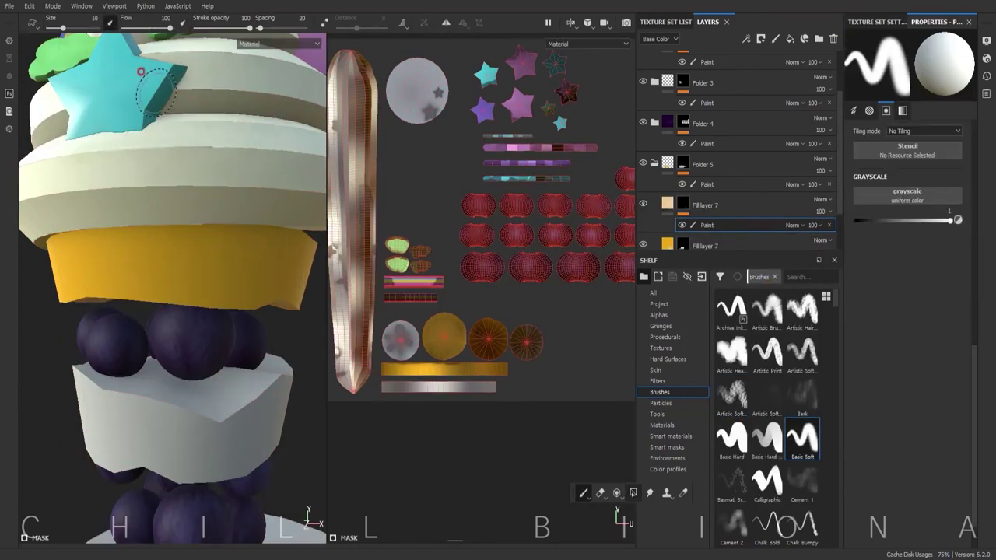
key("bracketleft")
key("bracketleft")
scroll(191, 266, "down", 3)
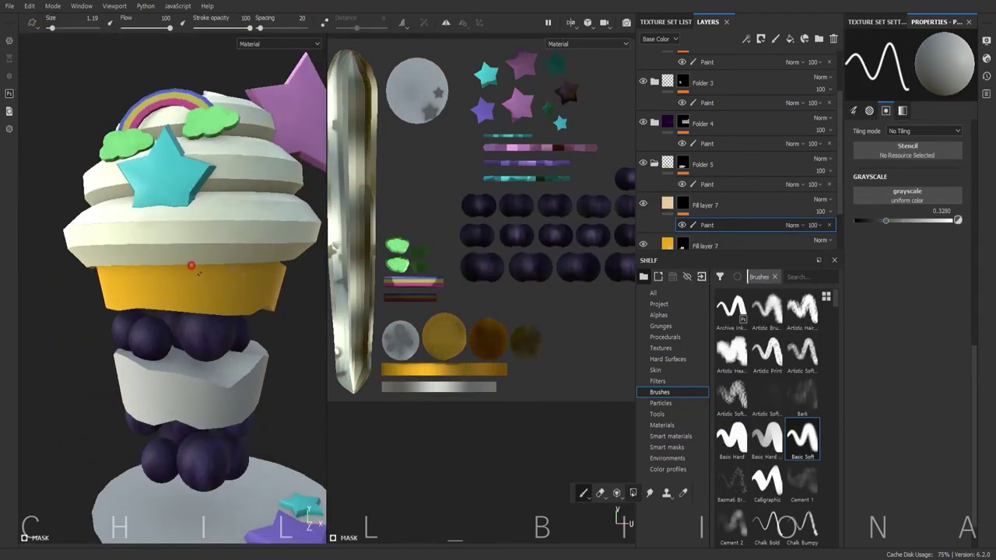
mouse_move(162, 282)
left_mouse_down("alt")
mouse_move(230, 356)
mouse_move(171, 313)
mouse_move(88, 310)
left_mouse_up("alt")
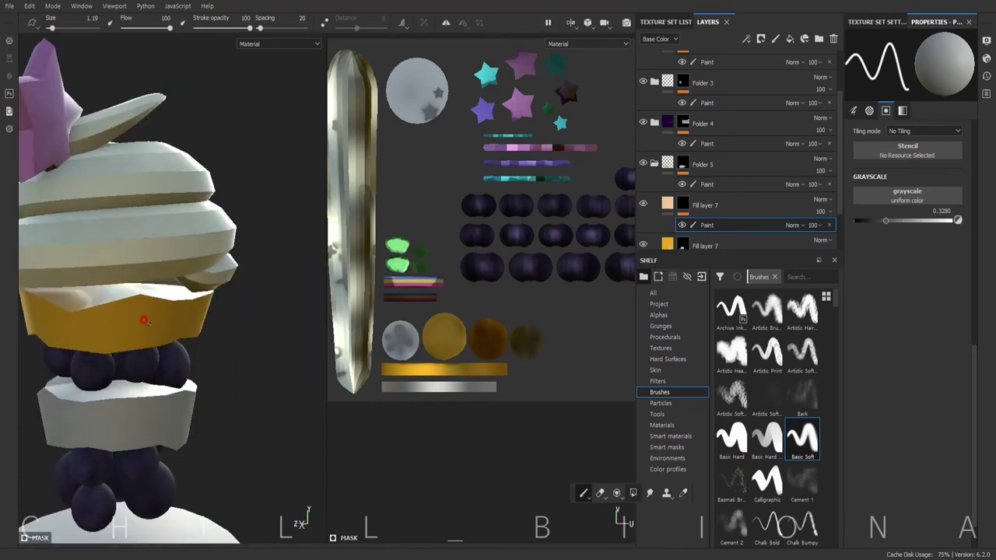
mouse_move(88, 310)
right_mouse_down("alt")
mouse_move(160, 230)
mouse_move(178, 350)
right_mouse_up("alt")
left_click_drag(178, 349, 262, 350, "alt")
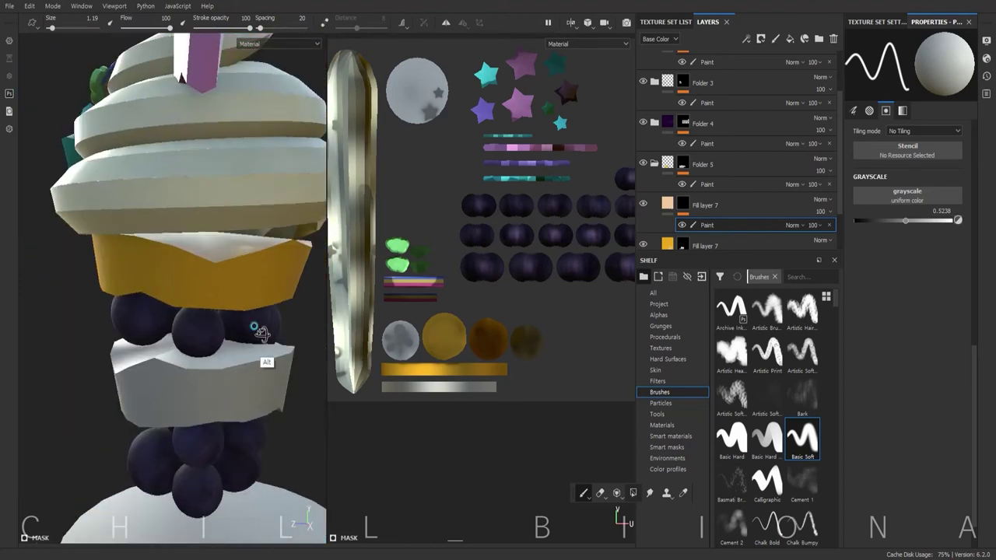
right_click_drag(262, 349, 238, 431, "alt")
mouse_move(238, 432)
left_mouse_down("alt")
mouse_move(187, 421)
mouse_move(202, 405)
left_mouse_up("alt")
Add a magenta fill layer and polygon-fill it onto the lower cup band.
right_click(700, 136)
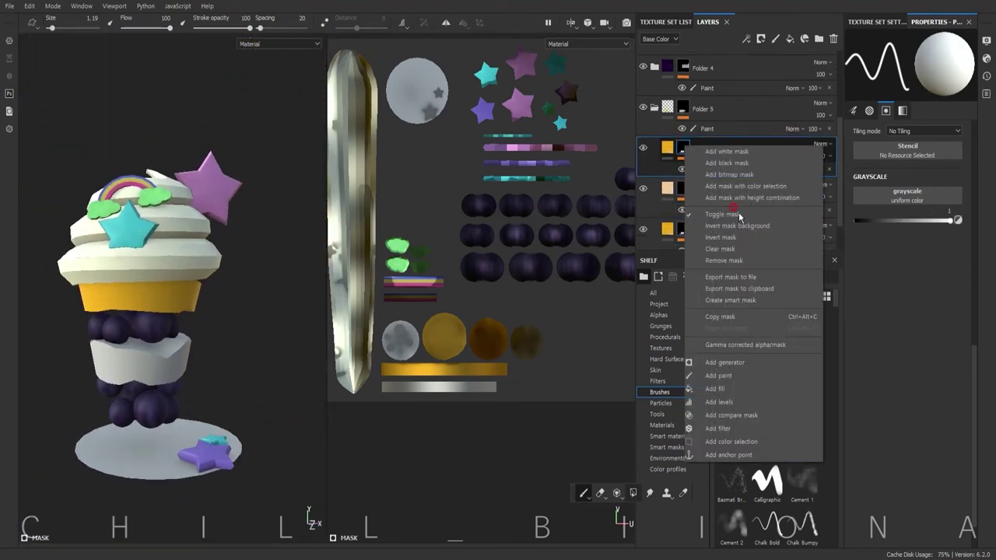
left_click(731, 151)
left_click(907, 307)
left_click(941, 334)
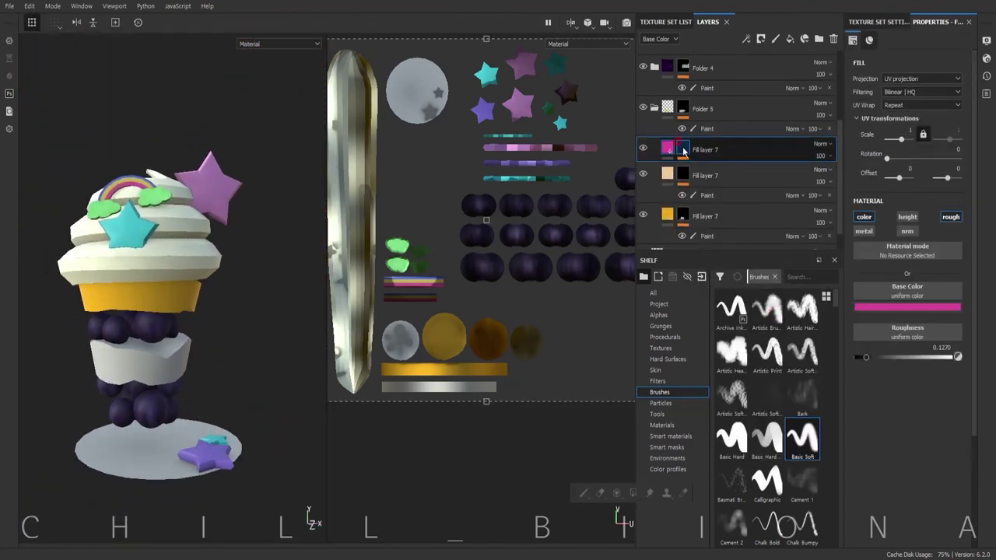
key("4")
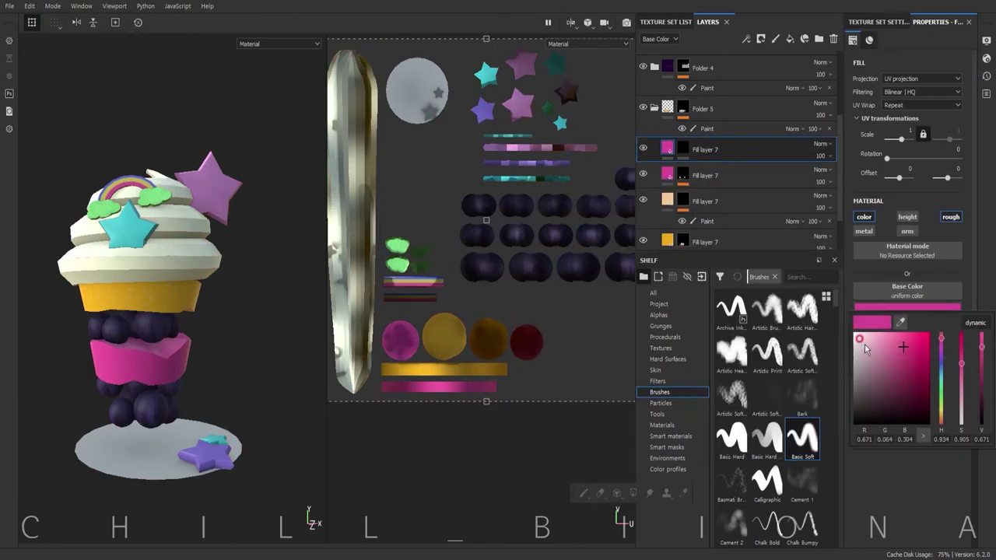
key("1")
mouse_move(140, 358)
left_mouse_down("alt")
mouse_move(184, 362)
mouse_move(149, 344)
mouse_move(164, 352)
mouse_move(171, 335)
mouse_move(145, 333)
left_mouse_up("alt")
scroll(184, 361, "up", 3)
left_click_drag(133, 378, 252, 356, "alt")
key("f")
mouse_move(158, 288)
left_mouse_down("alt")
mouse_move(160, 314)
mouse_move(179, 327)
mouse_move(171, 323)
left_mouse_up("alt")
Add a masked darker pink shading fill and paint it with a low-intensity Artistic Soft brush.
key("ctrl+d")
left_click(698, 151)
left_click(683, 150)
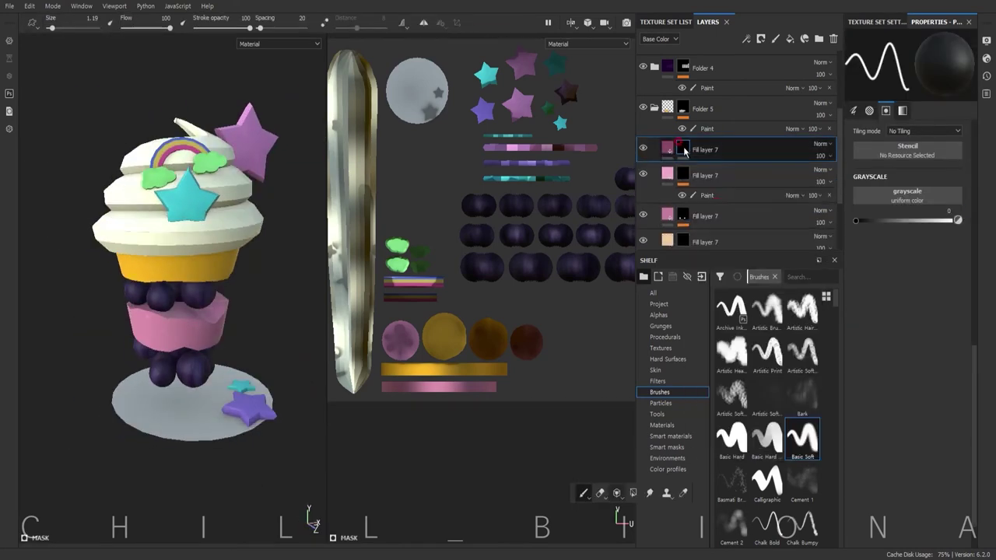
left_click(739, 415)
left_click_drag(191, 339, 142, 35, "alt")
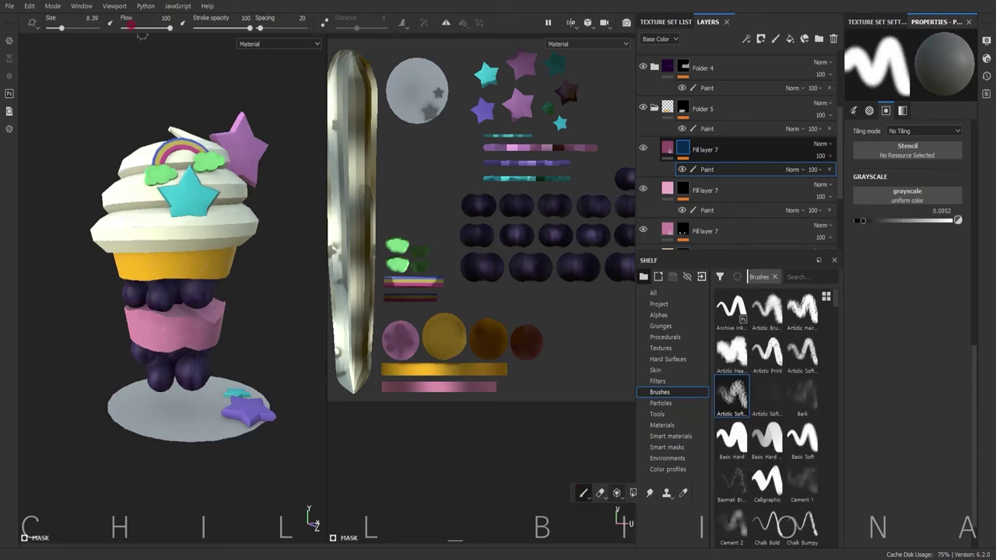
mouse_move(191, 317)
left_mouse_down("alt")
mouse_move(177, 304)
mouse_move(184, 329)
mouse_move(253, 307)
mouse_move(223, 287)
mouse_move(197, 354)
mouse_move(185, 298)
left_mouse_up("alt")
left_click_drag(875, 221, 855, 220)
Add a paint effect to the cup fill layer's mask with grayscale about 0.18.
left_click(765, 192)
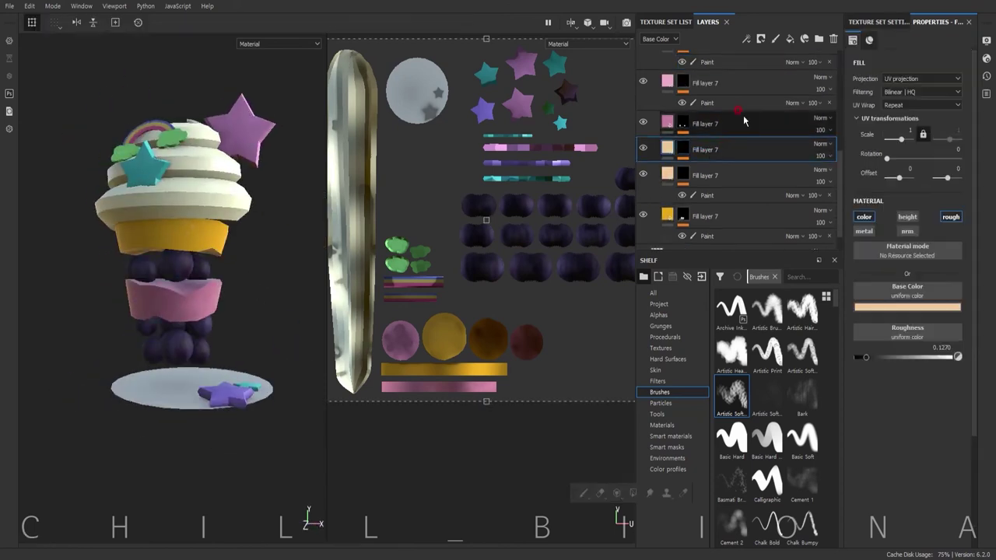
left_click(907, 312)
right_click(700, 169)
left_click(864, 218)
left_click(871, 221)
mouse_move(186, 225)
left_mouse_down("alt")
mouse_move(168, 218)
mouse_move(173, 250)
mouse_move(159, 257)
mouse_move(223, 251)
mouse_move(167, 218)
mouse_move(234, 280)
mouse_move(202, 221)
left_mouse_up("alt")
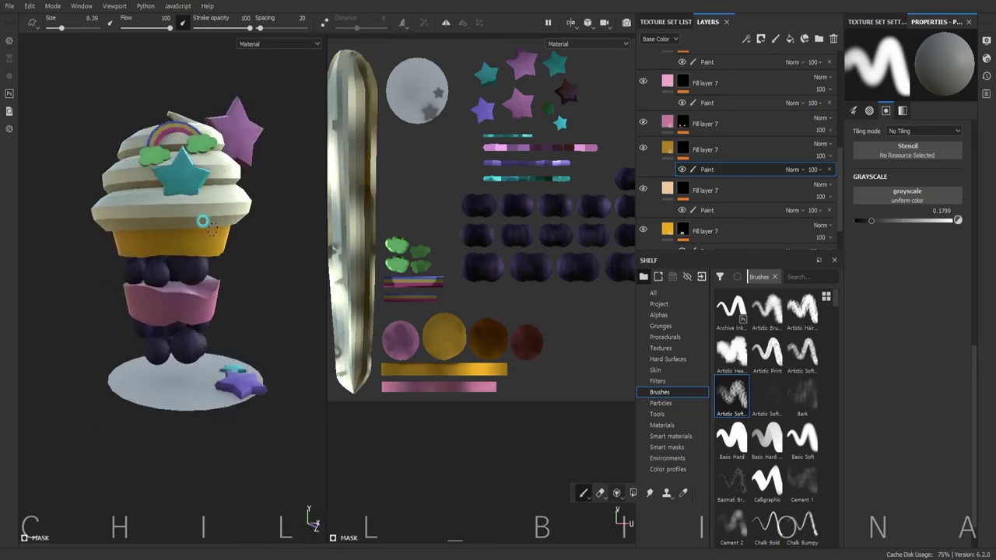
scroll(202, 221, "up", 3)
scroll(644, 107, "up", 5)
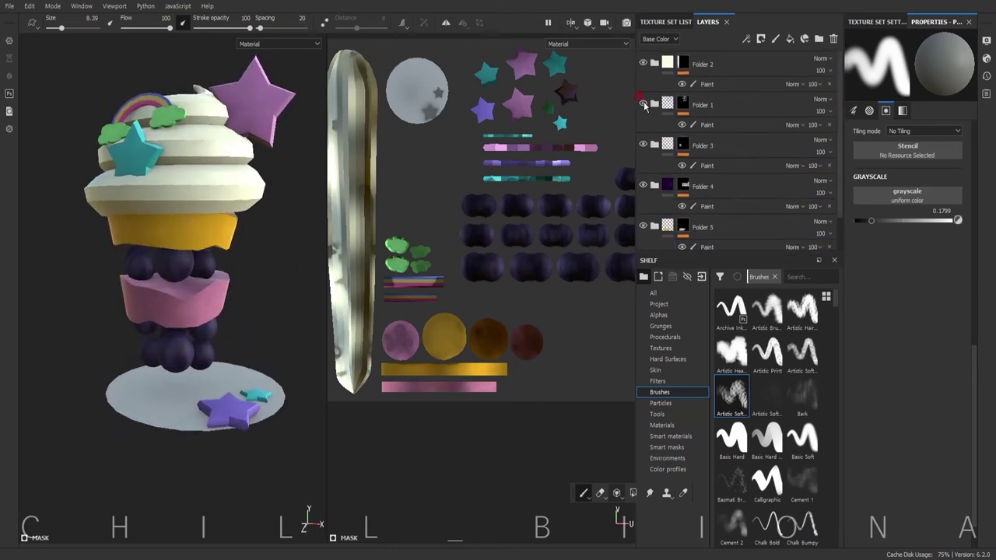
Set Layer 4 in Folder 1 to purple and select the Artistic Soft brush.
left_click(654, 105)
left_click(700, 145)
left_click(908, 283)
left_click(877, 352)
left_click(735, 393)
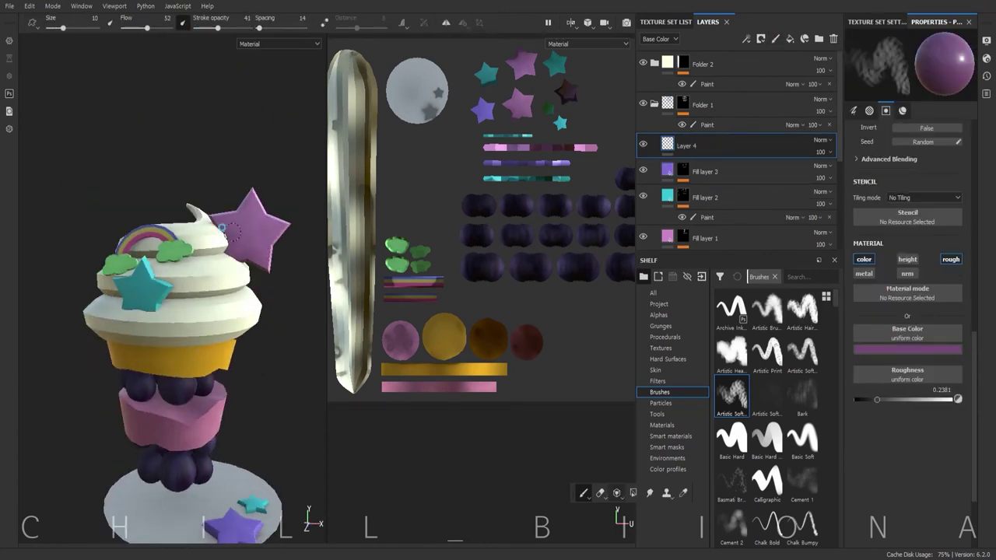
Create Folder 6 with a fill layer and apply the Fabric Soft Denim material.
key("ctrl+v")
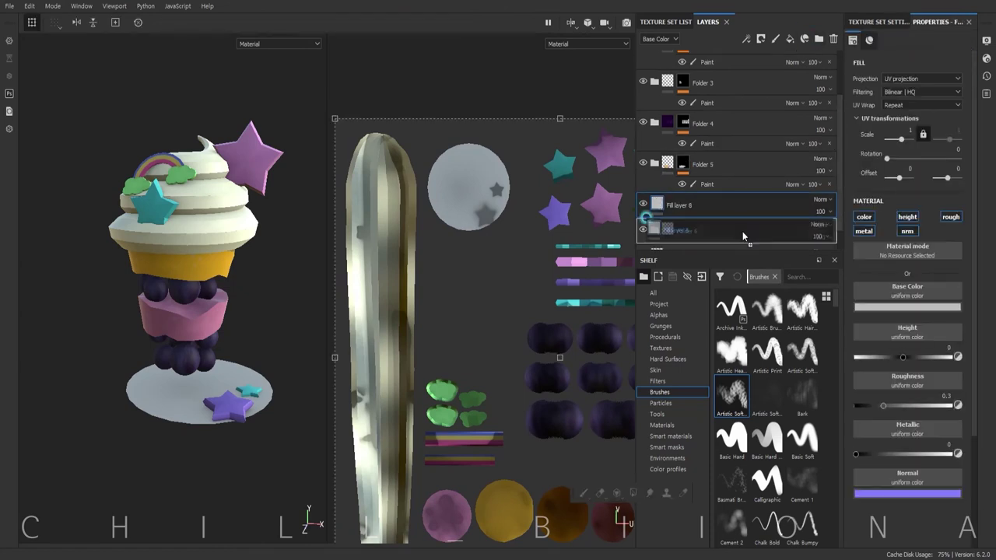
left_click(907, 306)
left_click(861, 347)
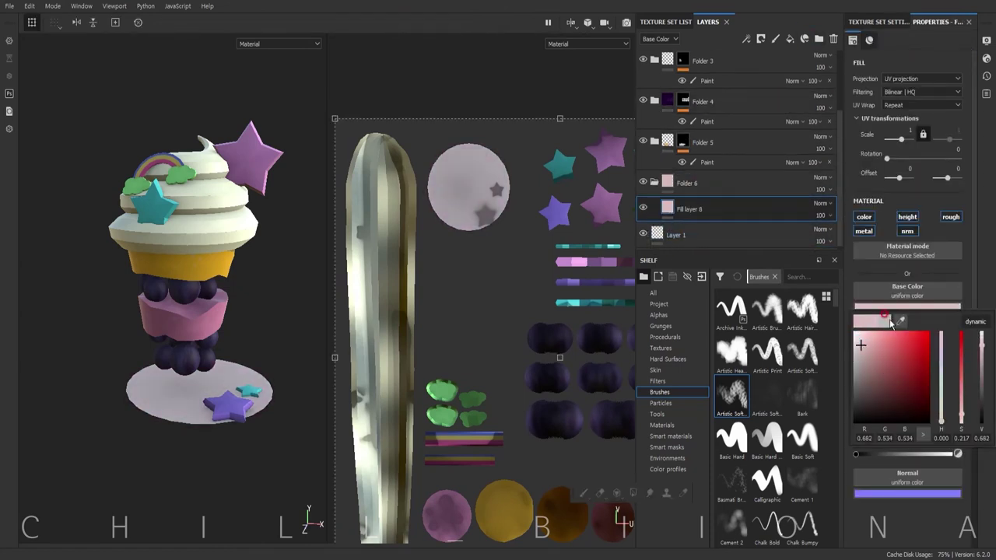
left_click(661, 425)
scroll(778, 389, "down", 5)
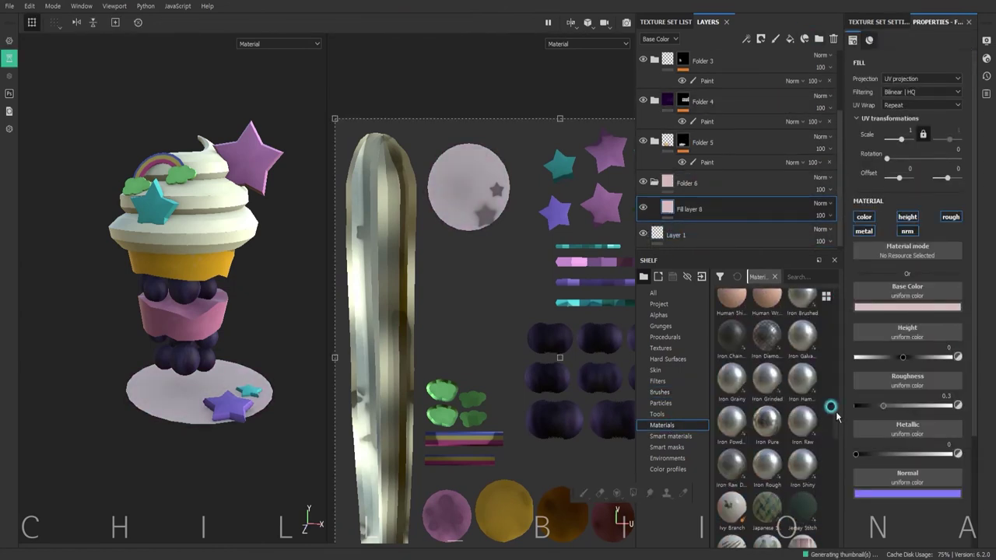
scroll(778, 389, "up", 5)
left_click_drag(731, 435, 740, 209)
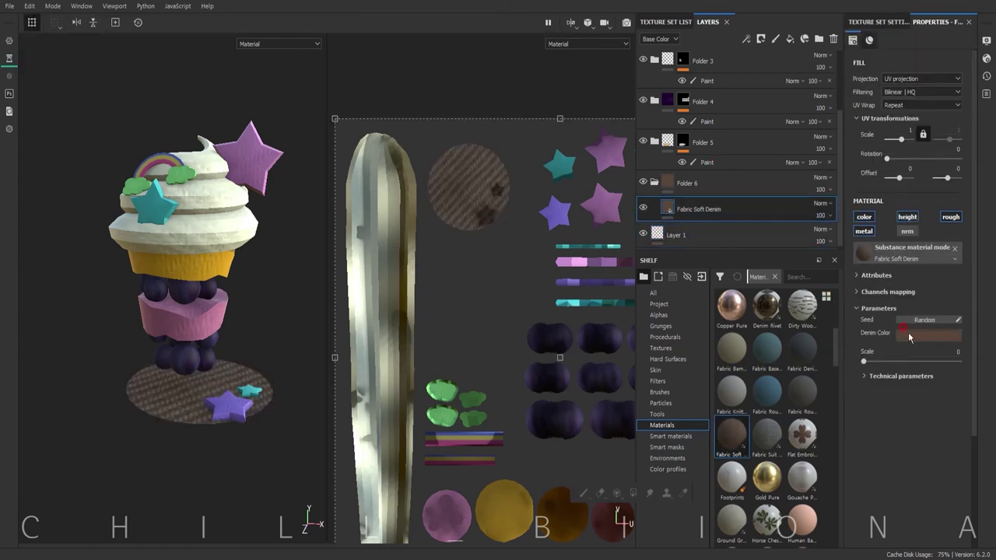
Make the denim colour light pink, black-mask Folder 6, and add a new fill layer.
left_click(909, 337)
left_click(555, 373)
right_click(681, 182)
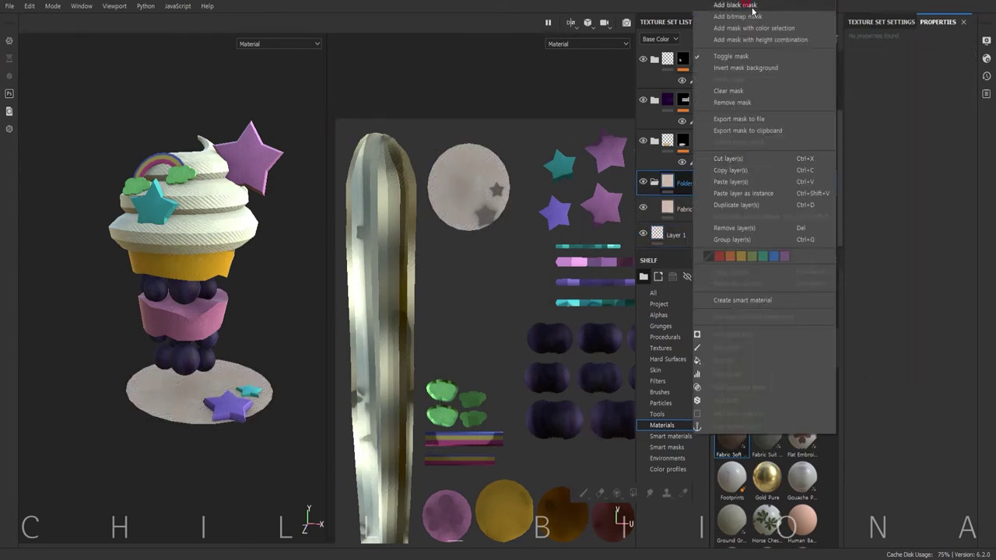
left_click(740, 35)
left_click(791, 41)
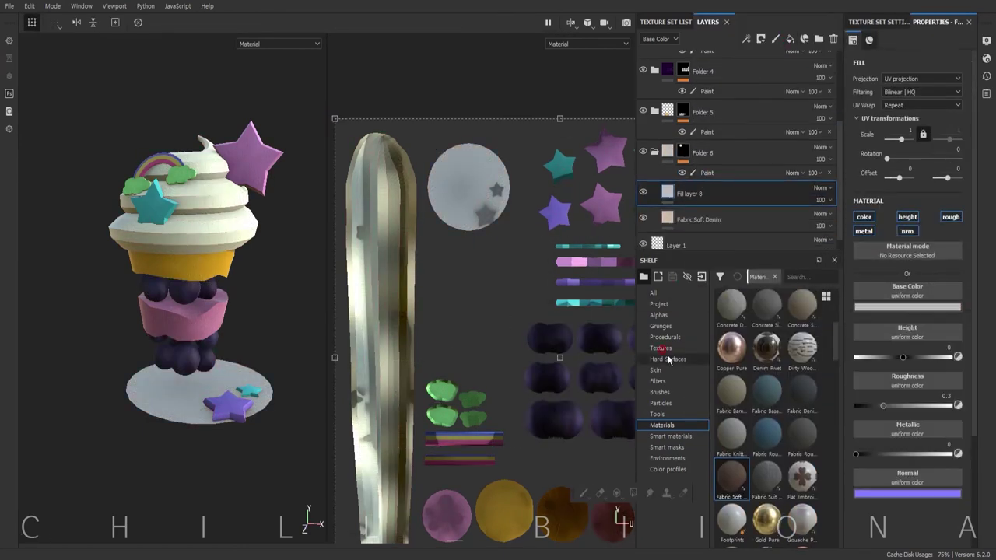
left_click(889, 288)
Mask Fill layer 8 black with a Fabric Medieval Cross Angled fill at tile 4, scale 0.51.
right_click(683, 193)
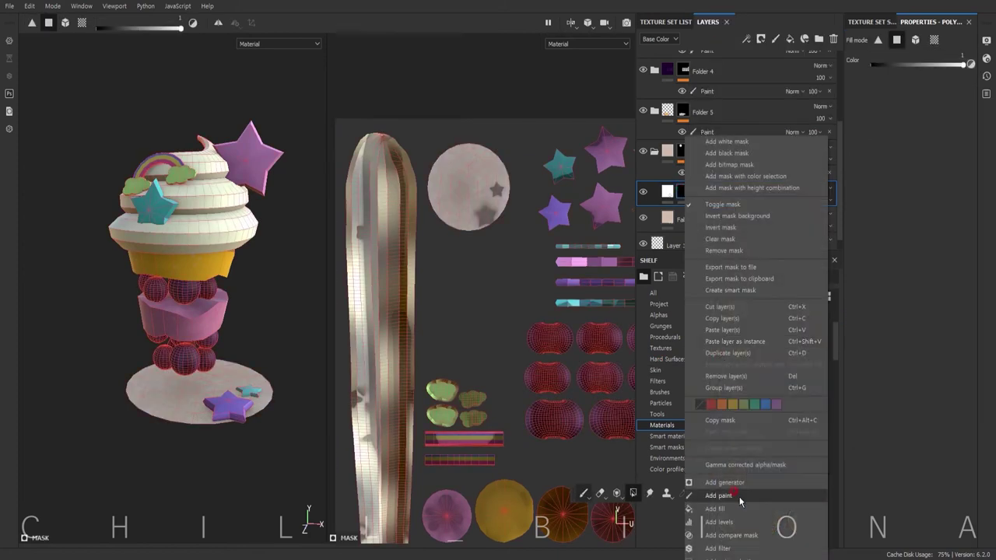
left_click(695, 494)
left_click(666, 337)
scroll(838, 362, "down", 2)
scroll(838, 362, "down", 1)
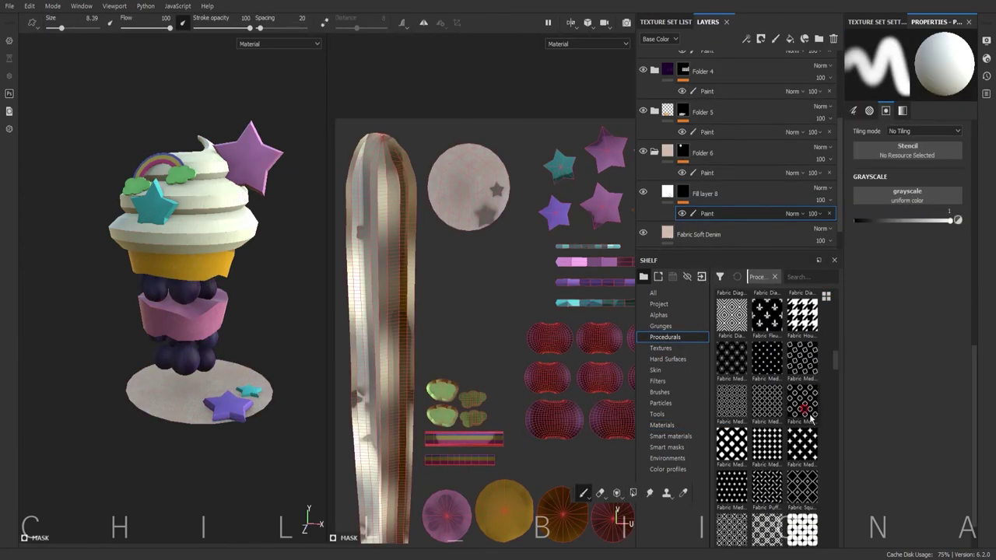
scroll(838, 364, "down", 1)
right_click(646, 193)
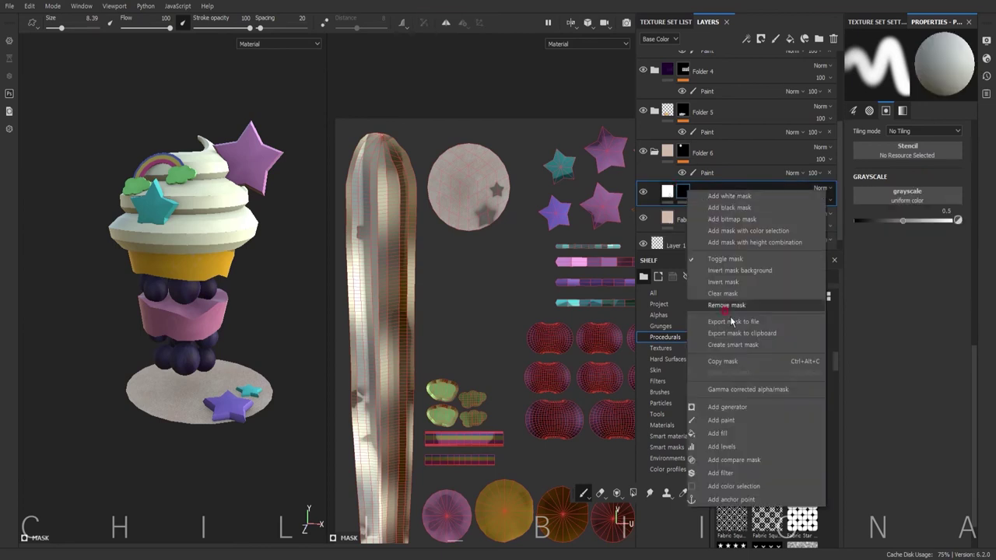
left_click(708, 304)
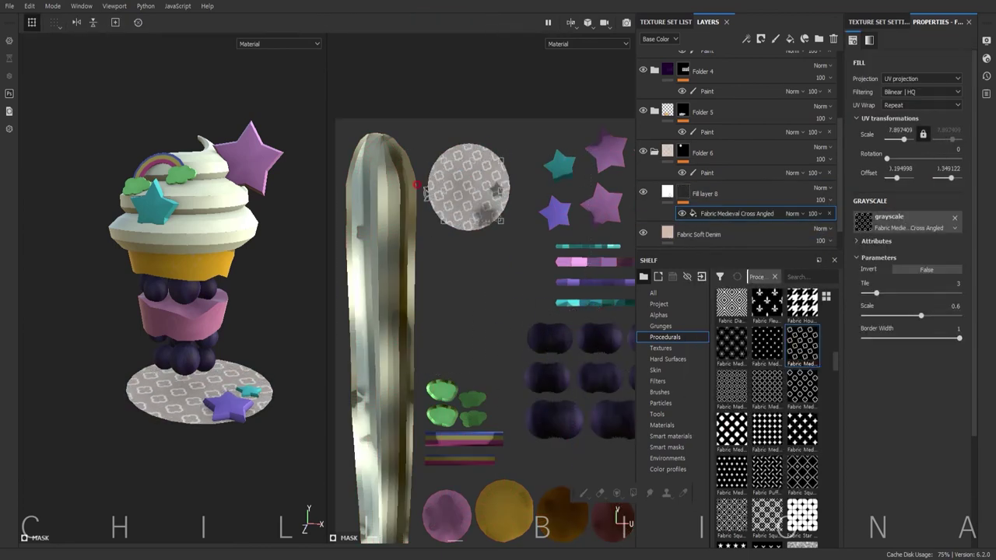
left_click_drag(896, 324, 912, 315)
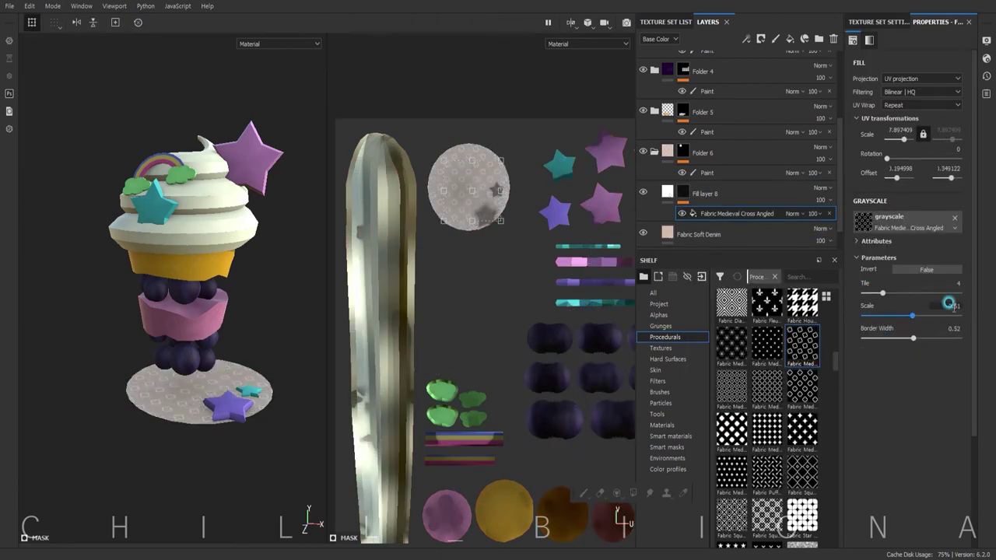
scroll(295, 373, "up", 3)
Add Fill layer 9 with a red base colour for the accents.
key("1")
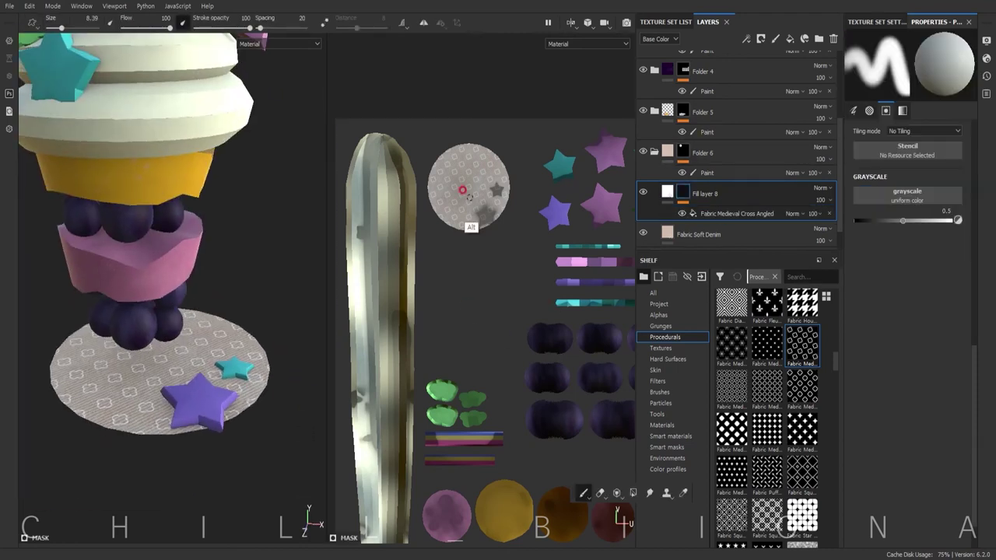
scroll(470, 197, "up", 5)
left_click(789, 38)
left_click(907, 307)
left_click(917, 352)
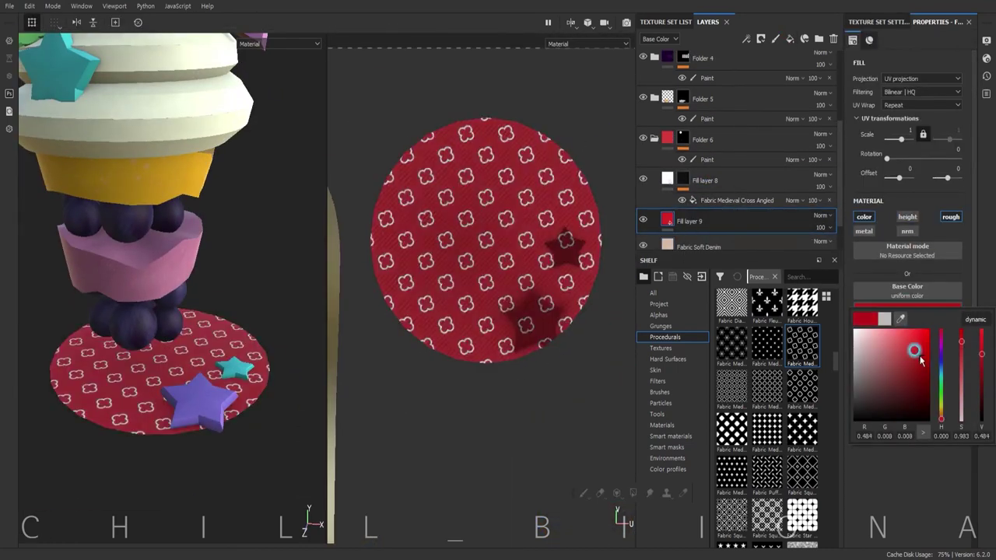
Give Fill layer 9 a black paint mask and recolour the accents painted on the plate.
right_click(689, 221)
left_click(739, 148)
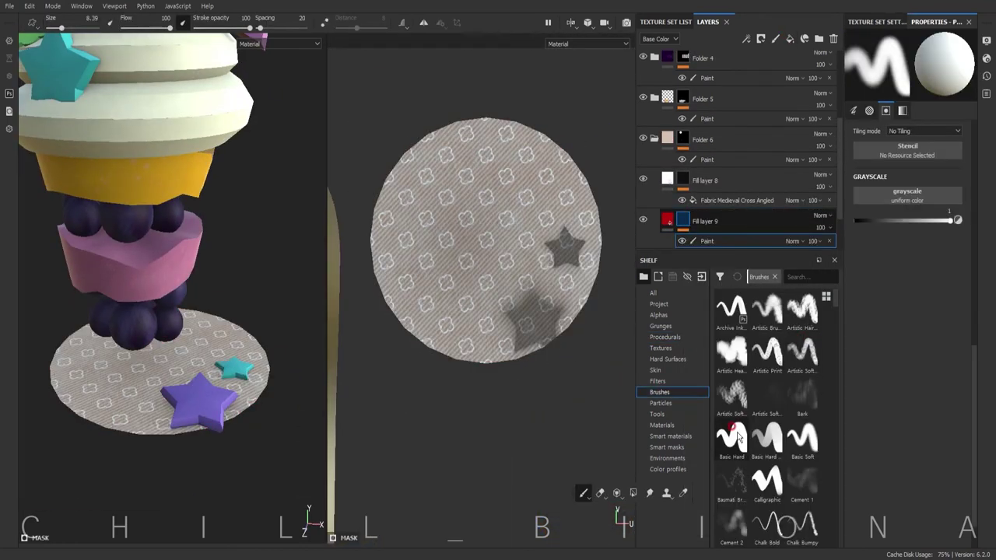
scroll(473, 133, "up", 2)
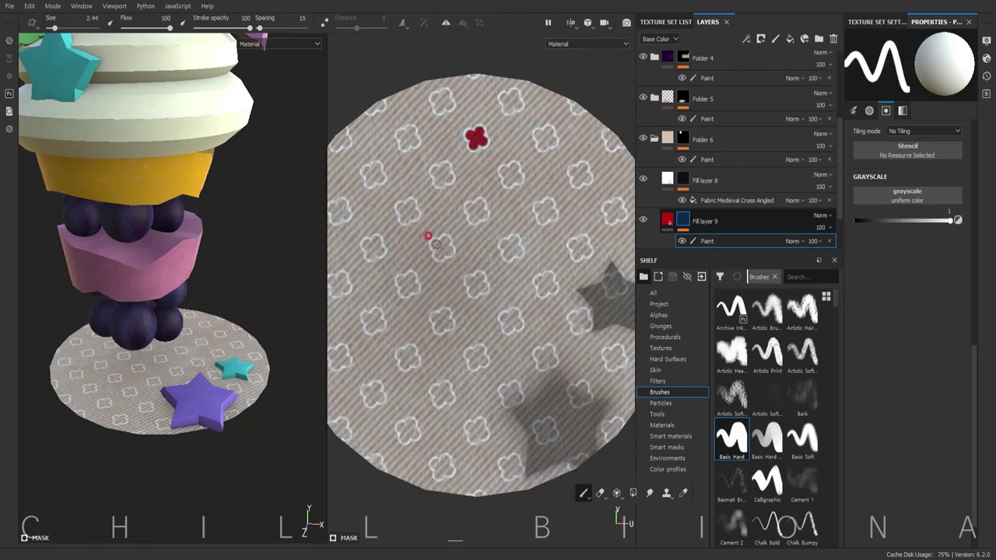
left_click_drag(280, 389, 244, 455, "alt")
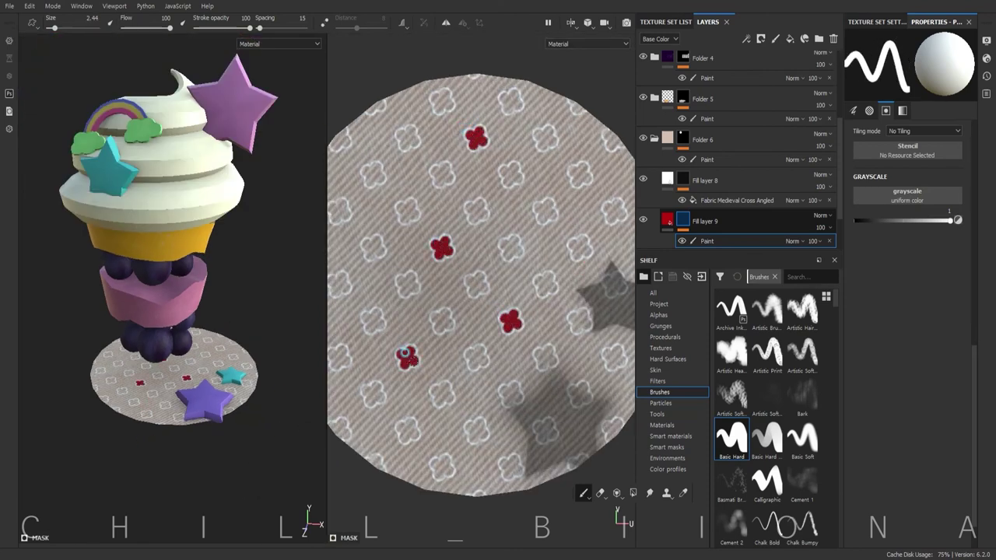
scroll(382, 243, "down", 2)
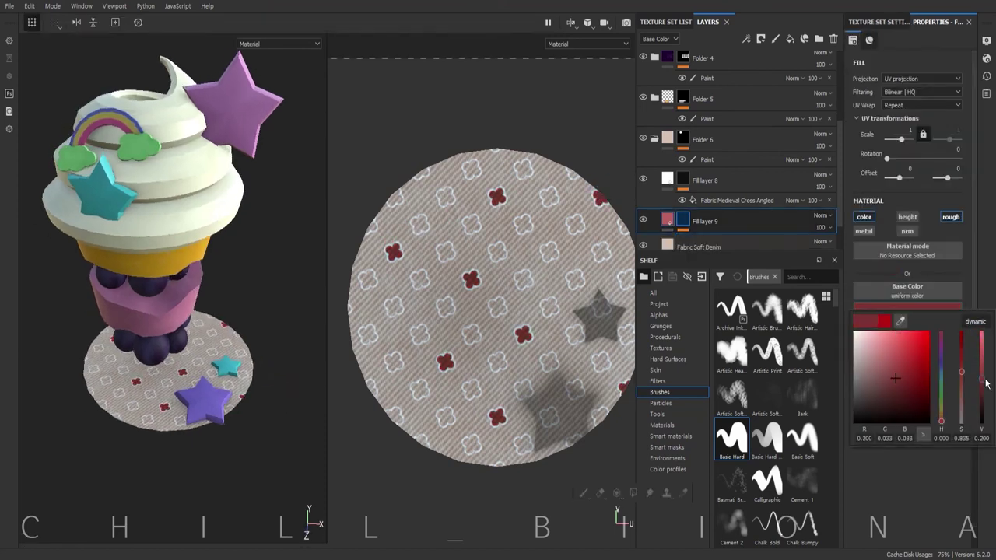
left_click_drag(944, 422, 941, 410)
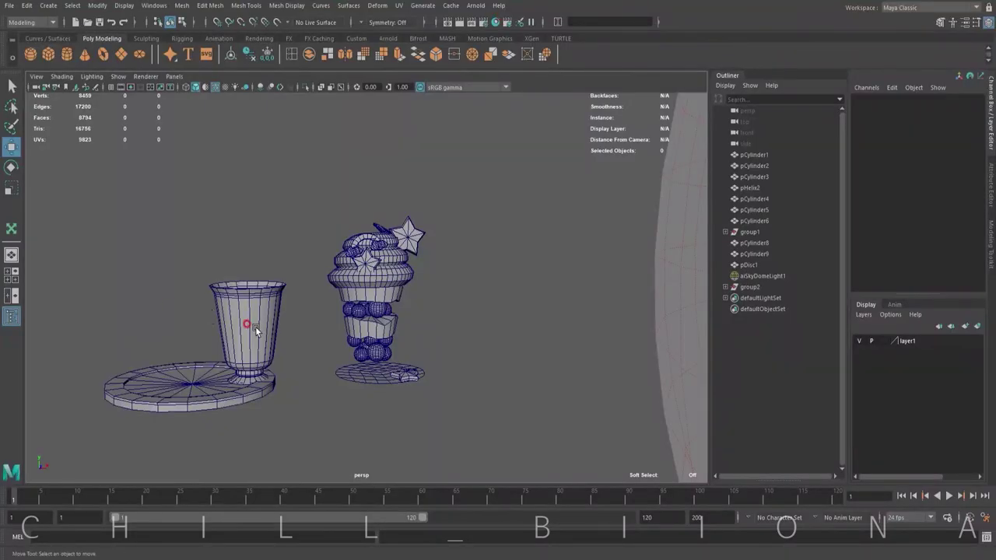
left_click(255, 326)
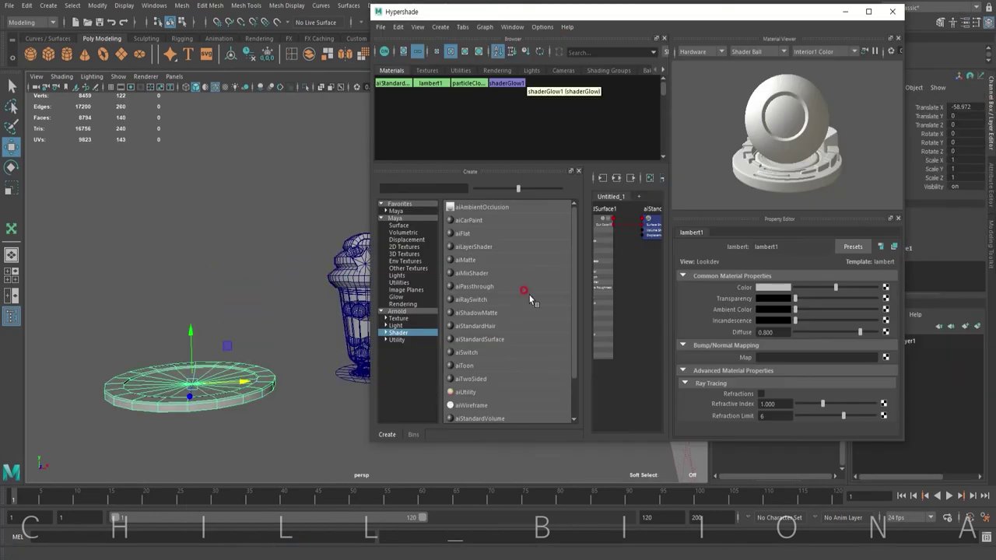
Create a Blinn material from Maya Surface and set its colour to pink.
left_click(405, 218)
left_click(462, 207)
left_click(773, 287)
left_click(845, 300)
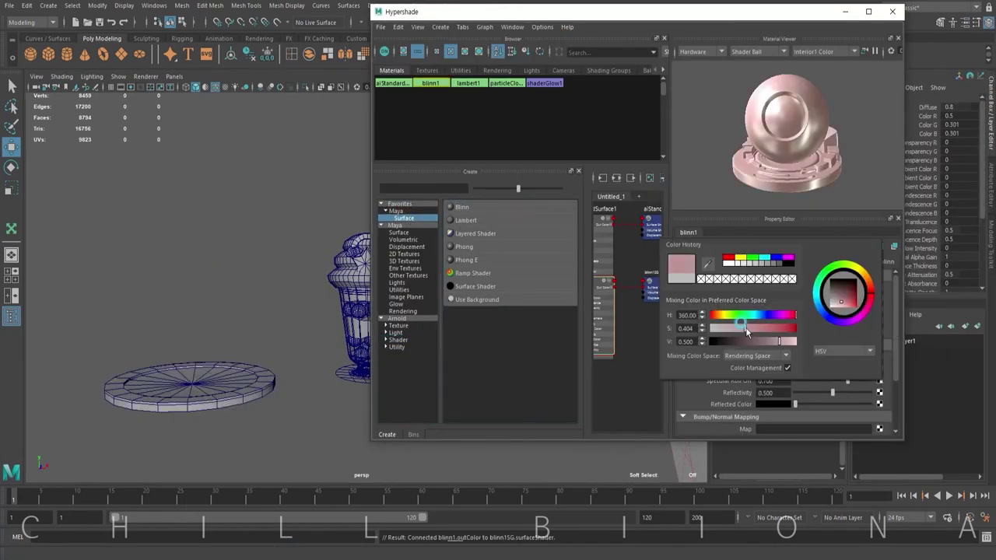
left_click(891, 11)
Move the plate disc under the cup and tint aiStandardSurface3 pink.
left_click_drag(262, 396, 446, 357)
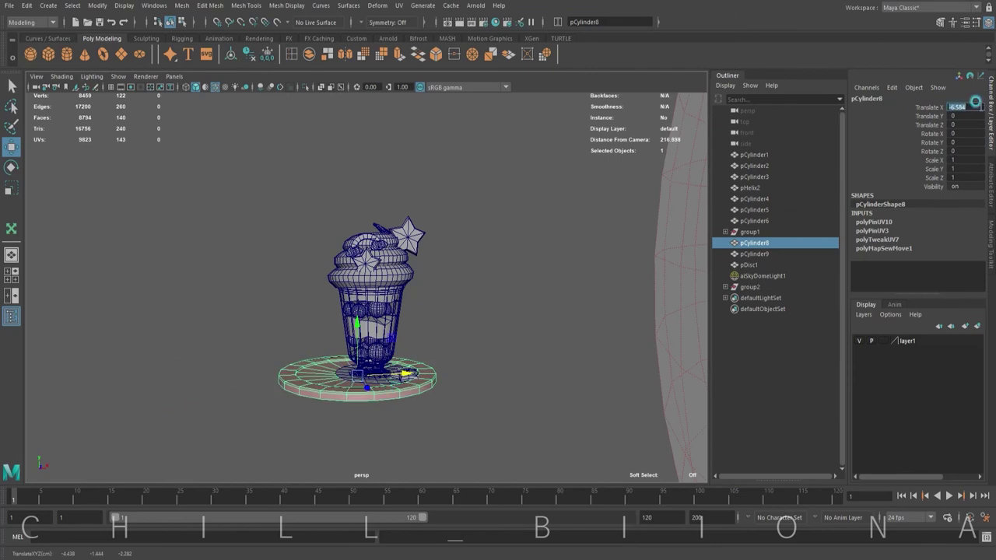
left_click(501, 382)
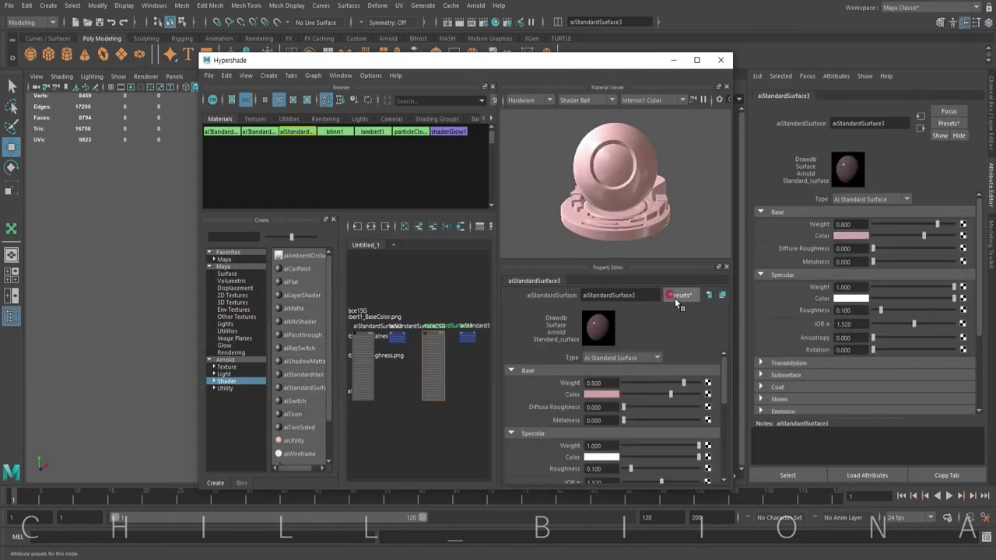
left_click(670, 294)
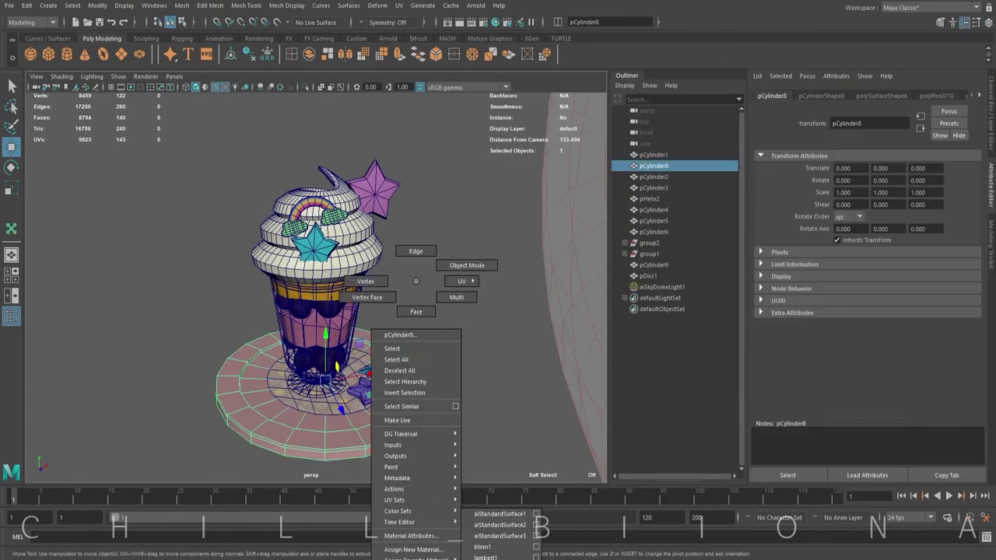
left_click(474, 7)
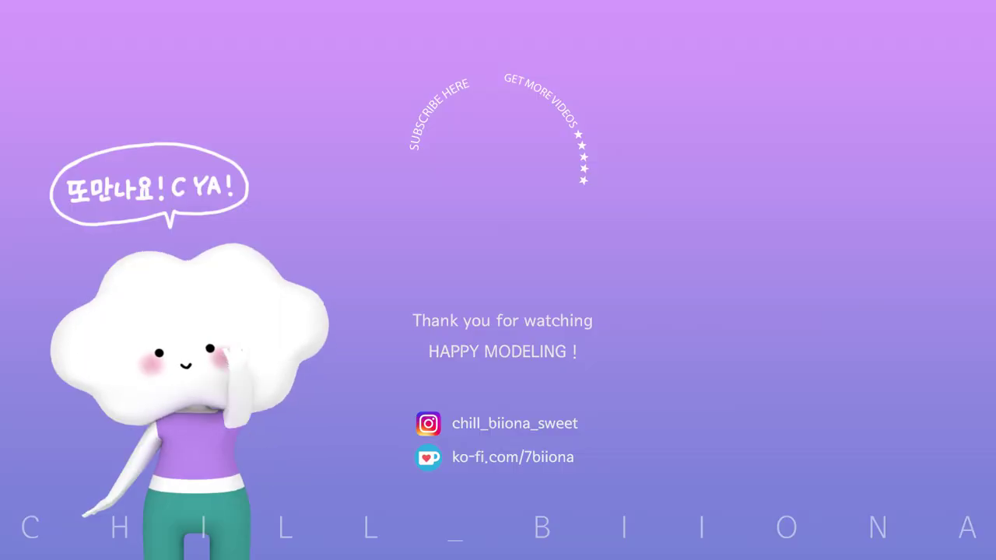